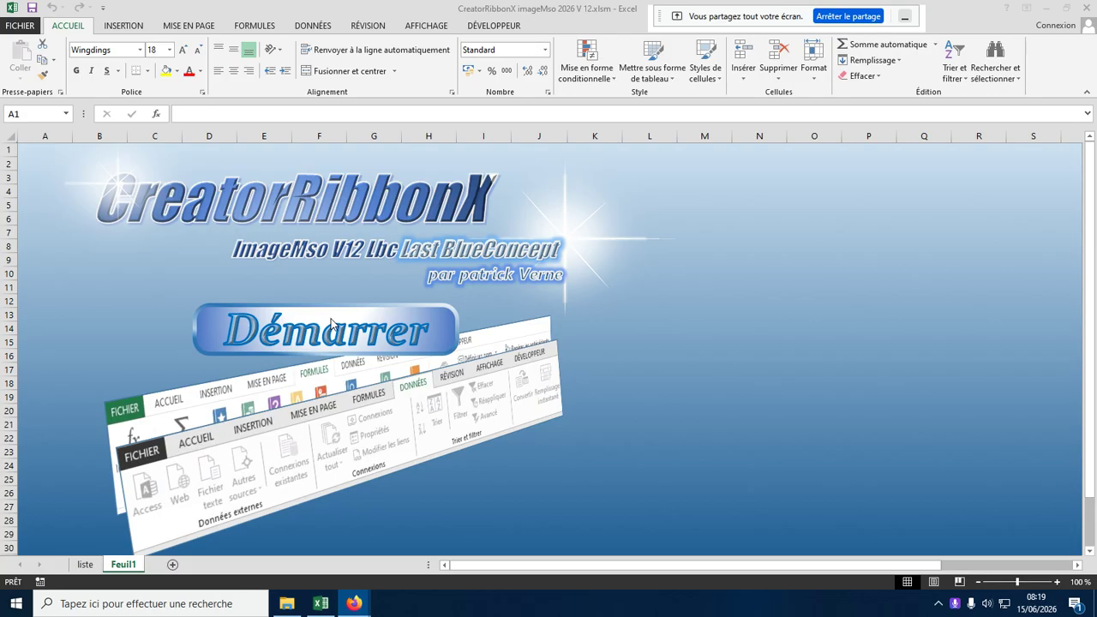
left_click(333, 324)
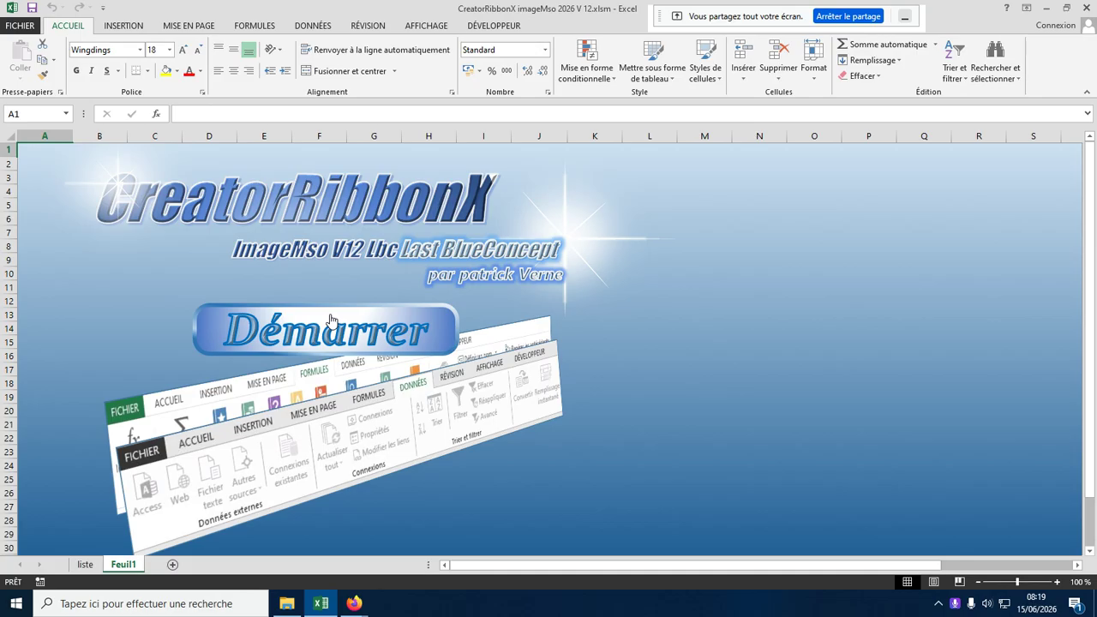
left_click(331, 320)
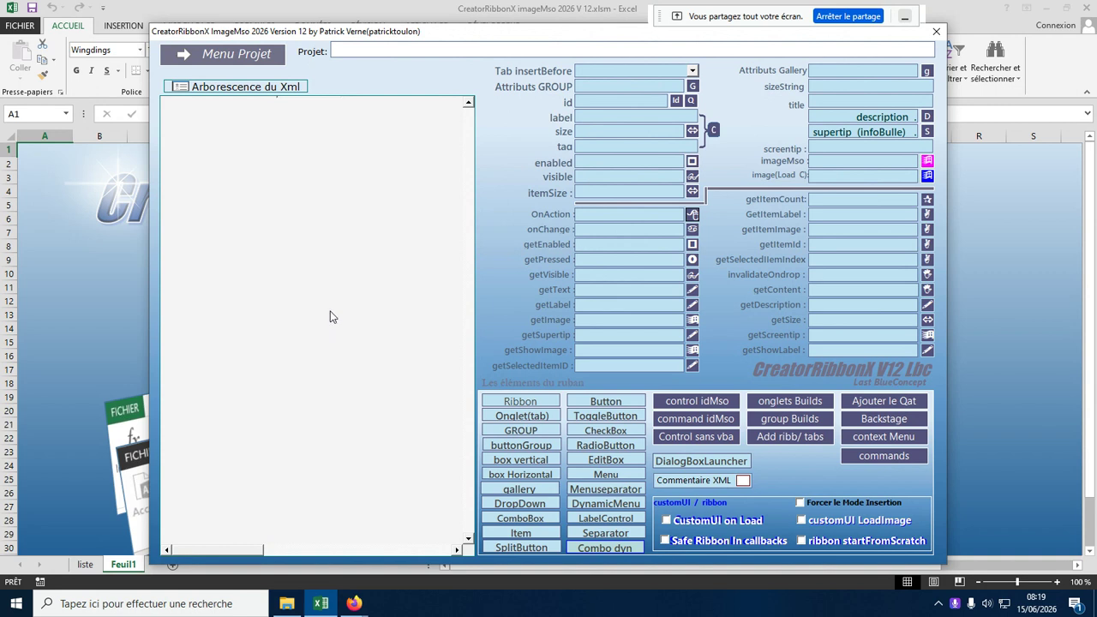
left_click(255, 57)
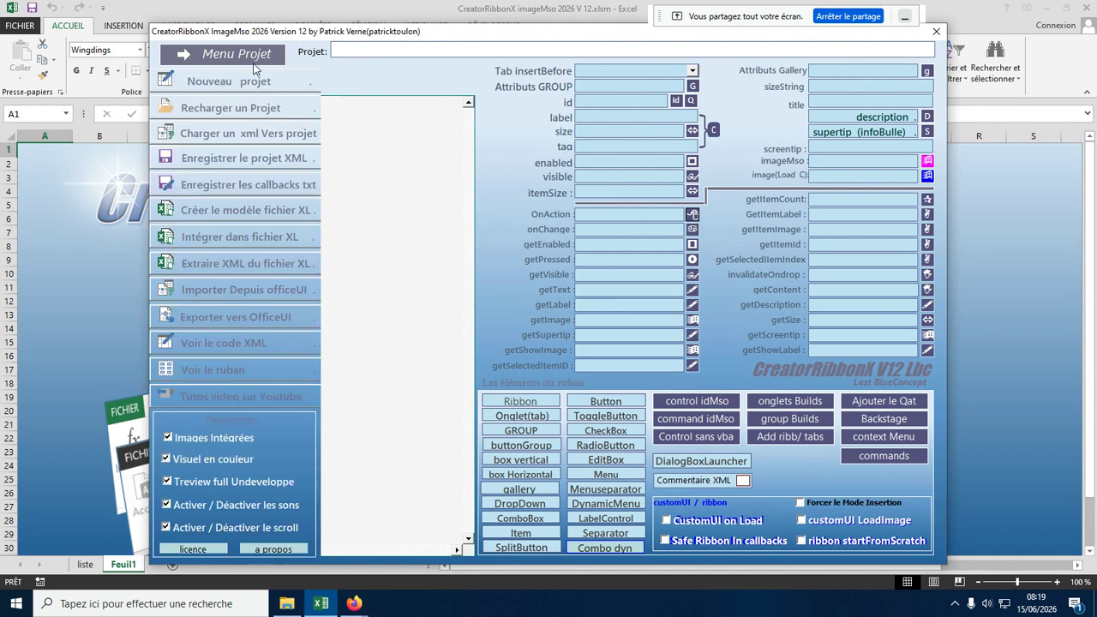
left_click(245, 112)
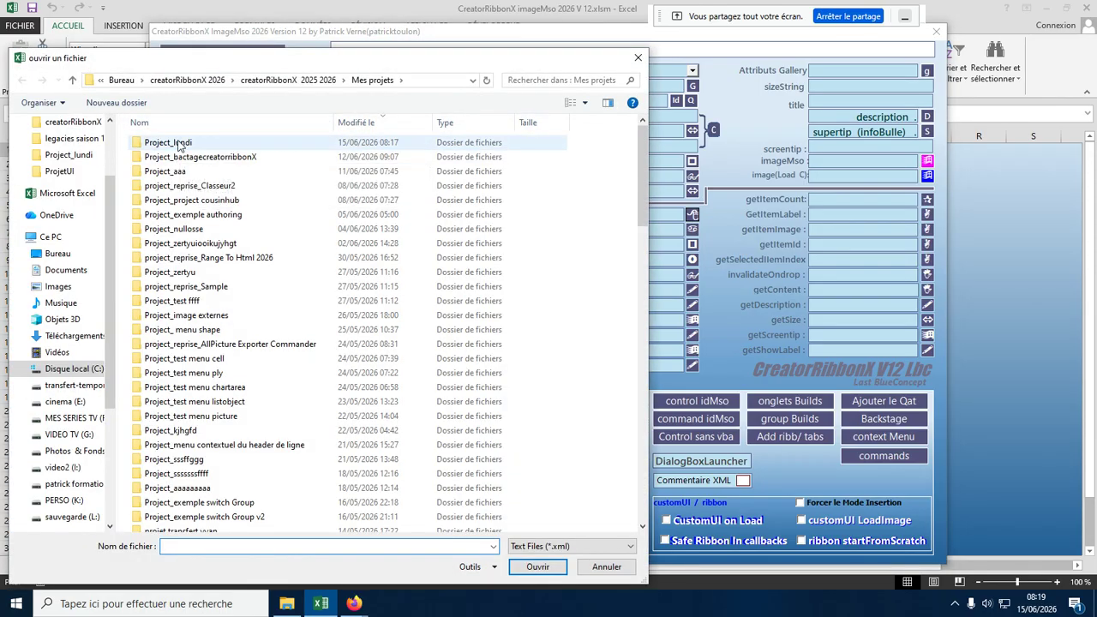
double_click(177, 143)
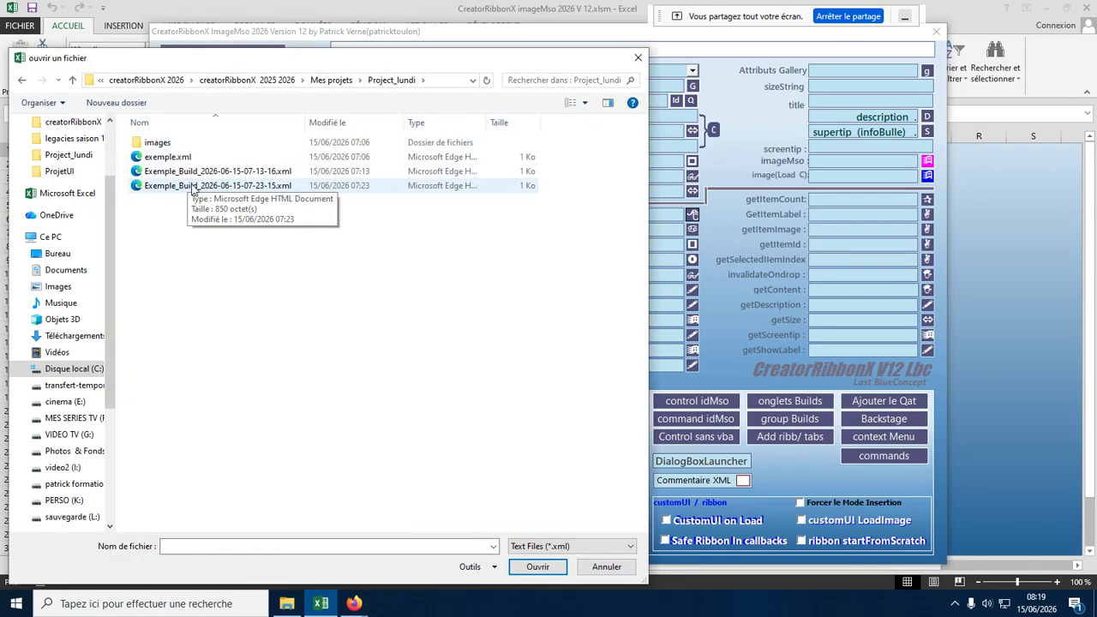
double_click(190, 186)
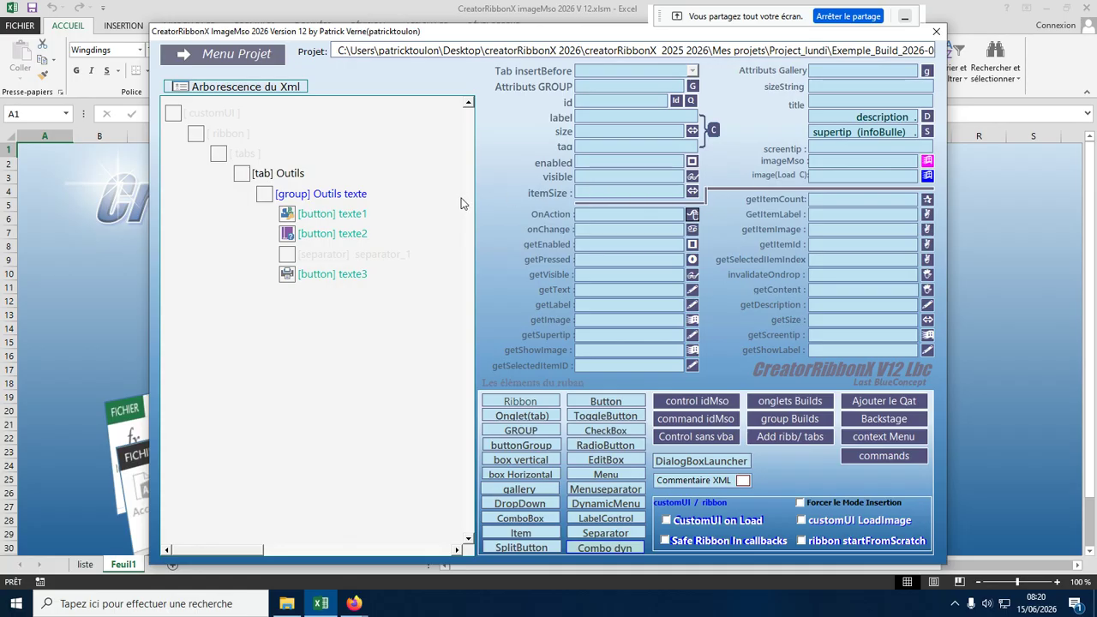
Open the imageMso icon picker for the texte1 button and display the picker's help text
left_click(358, 218)
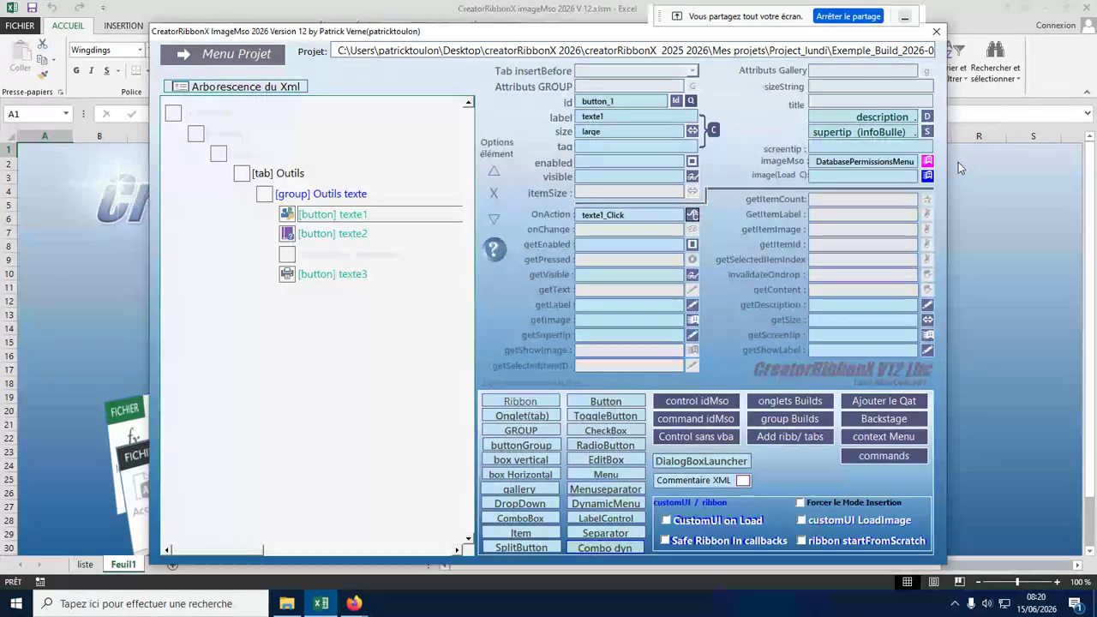
left_click(929, 162)
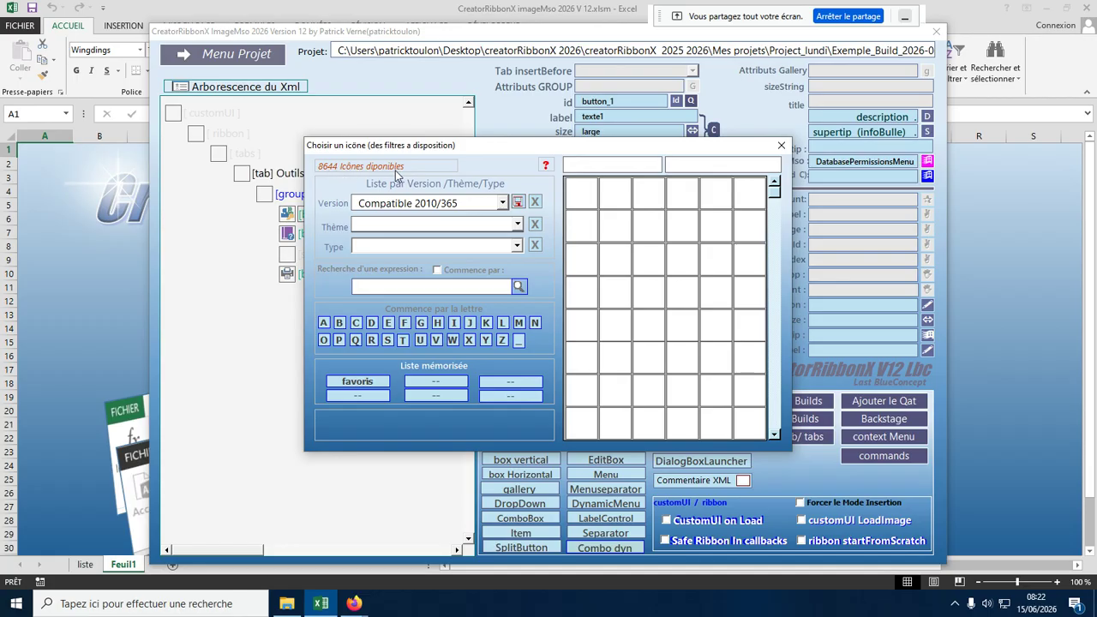
left_click(546, 168)
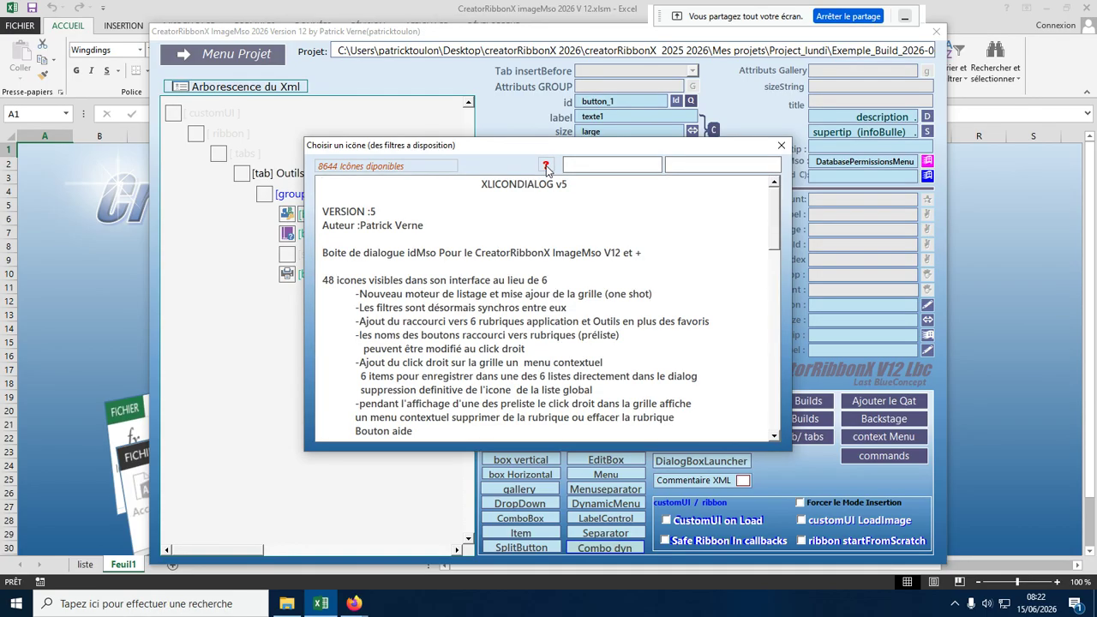
Read the icon picker's help on new features, filters, search, letter buttons and memorised lists, and close the help
scroll(606, 270, "down", 2)
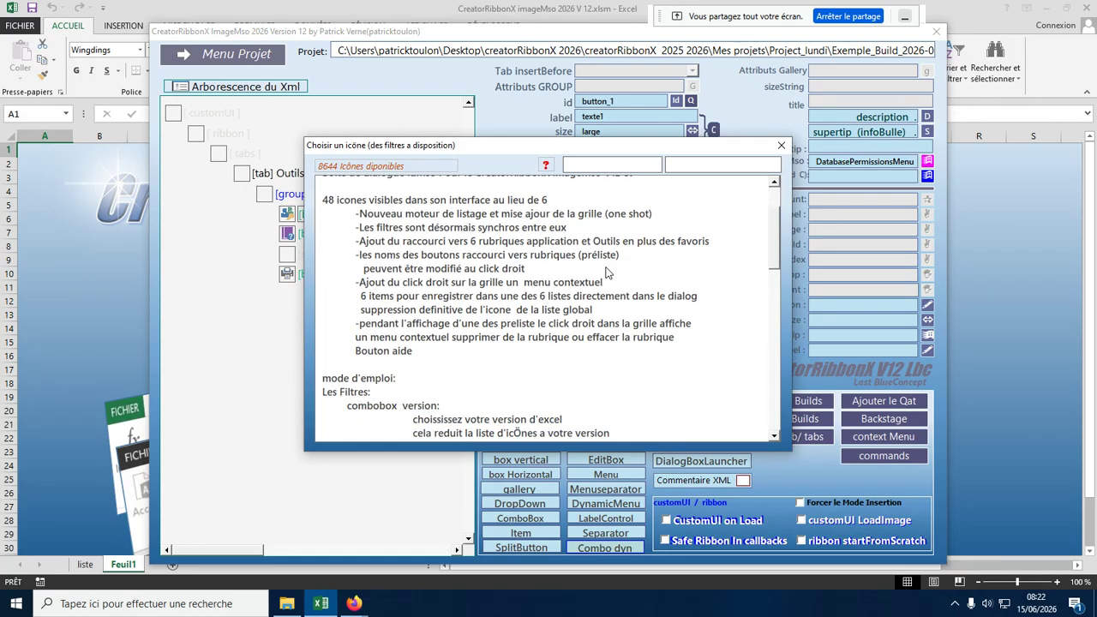
scroll(606, 273, "up", 2)
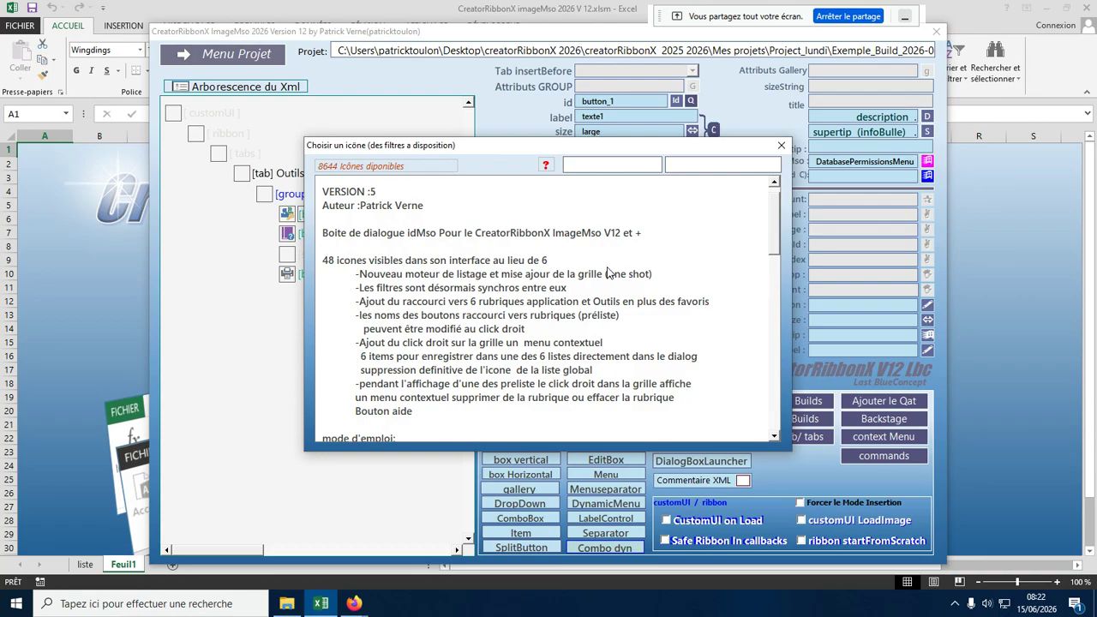
scroll(608, 272, "down", 1)
scroll(608, 272, "down", 4)
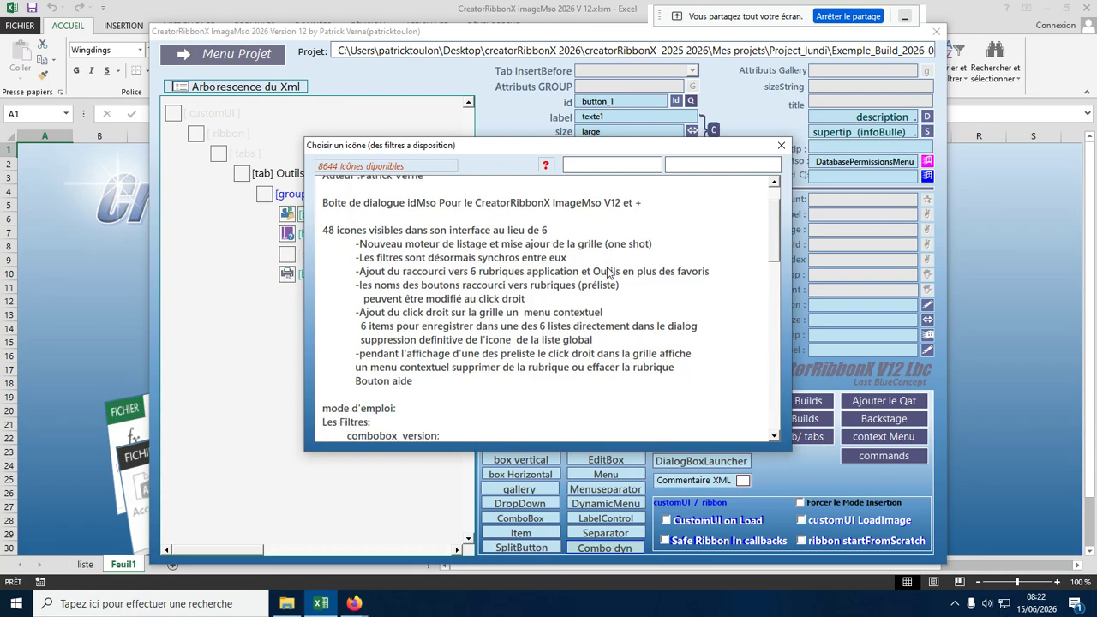
scroll(608, 273, "down", 5)
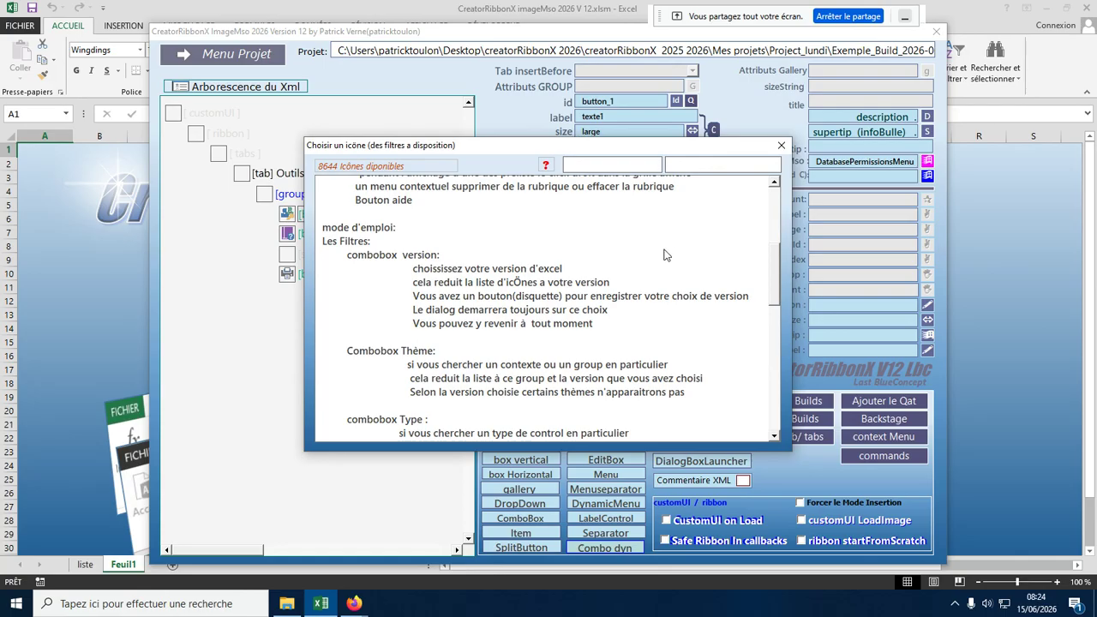
scroll(656, 270, "down", 1)
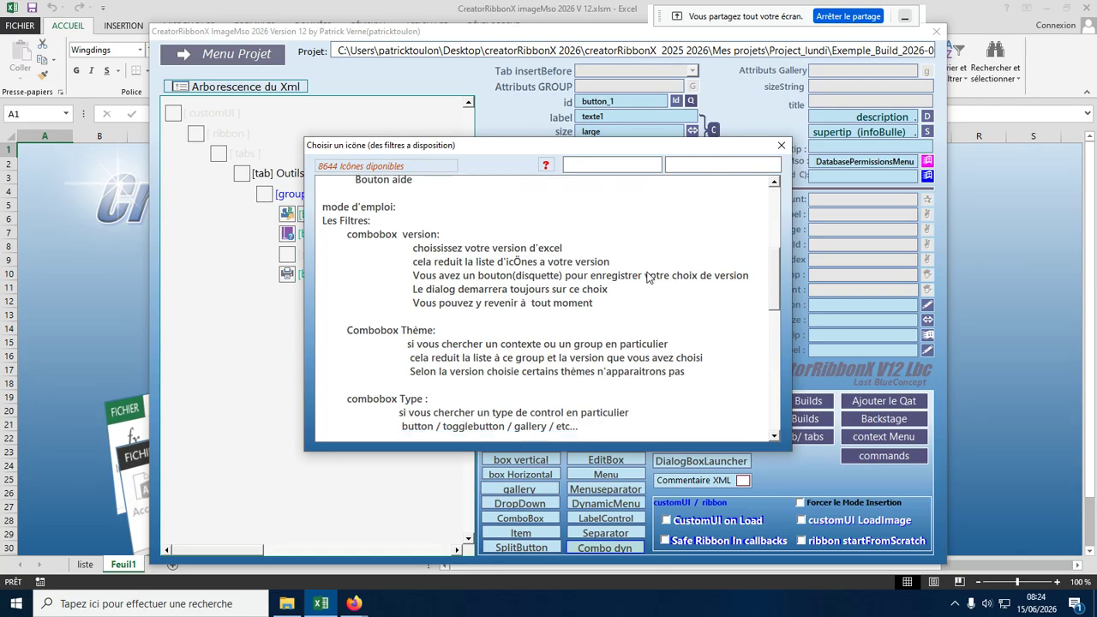
scroll(645, 289, "down", 2)
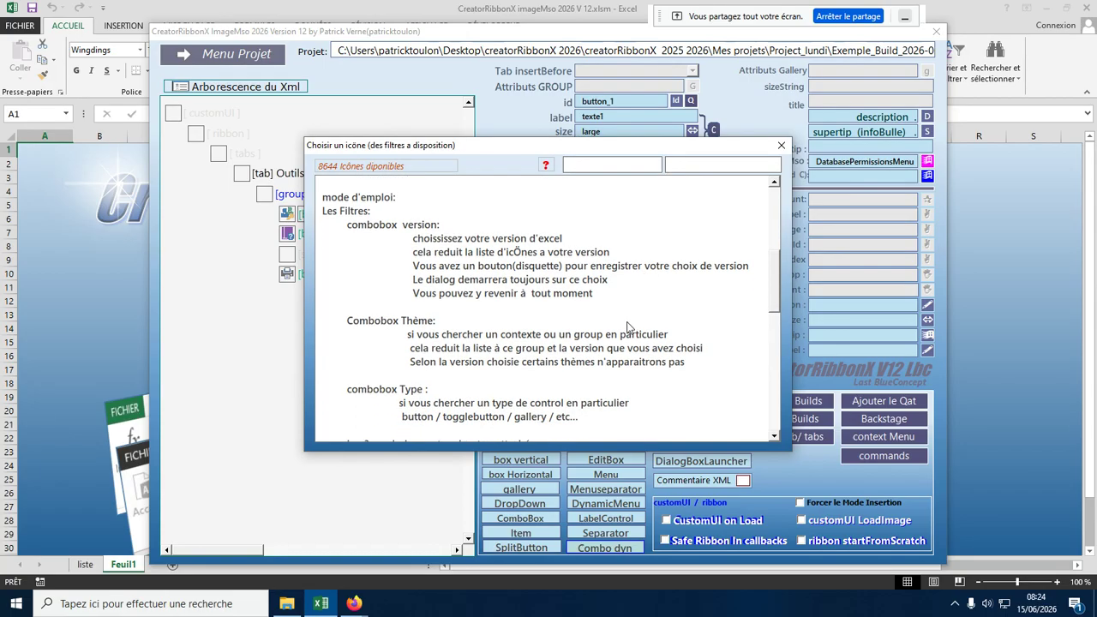
scroll(624, 336, "down", 2)
scroll(624, 336, "down", 1)
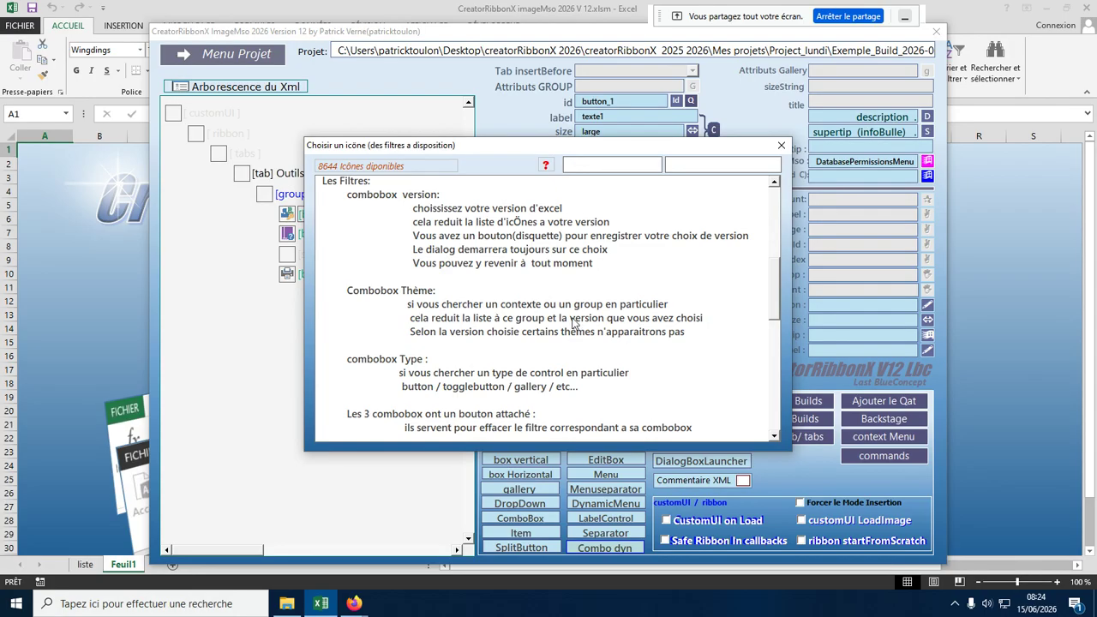
scroll(557, 334, "down", 2)
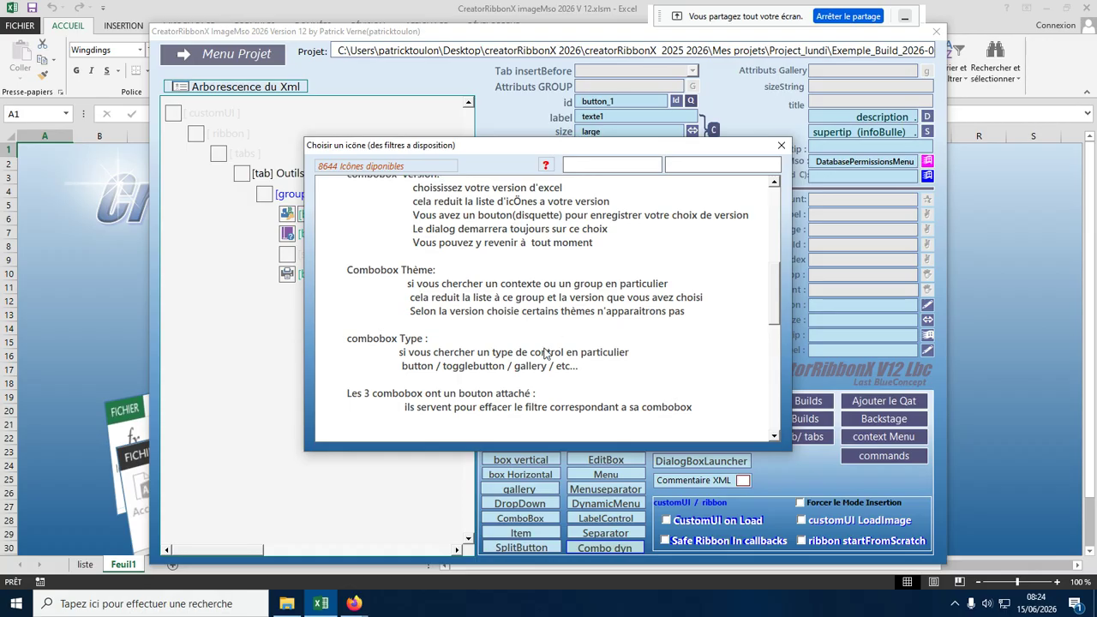
scroll(547, 356, "down", 3)
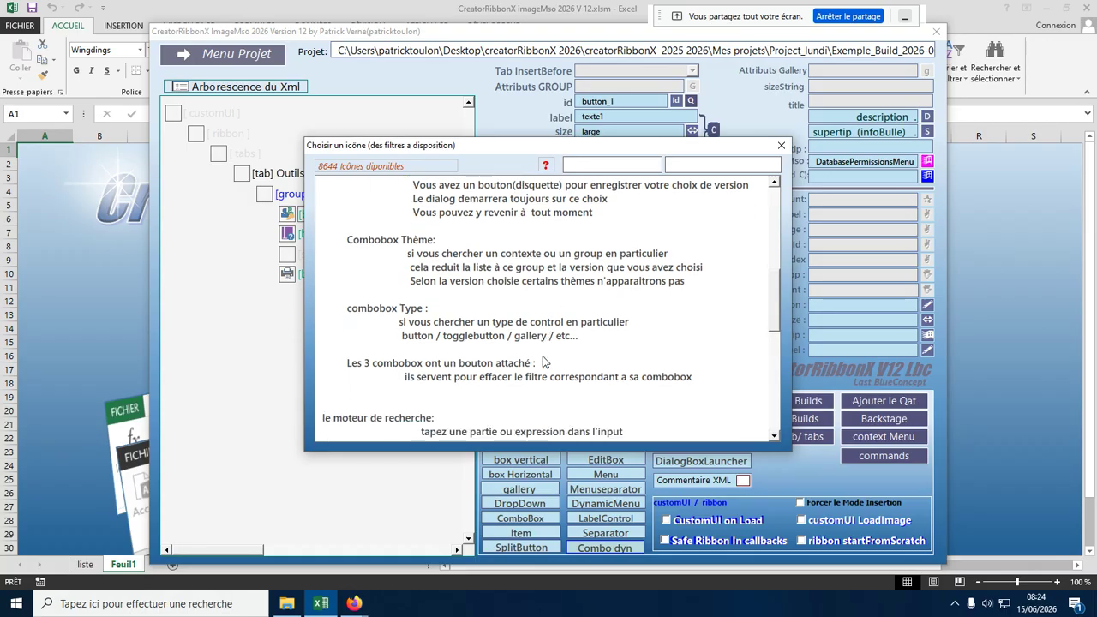
scroll(542, 362, "down", 10)
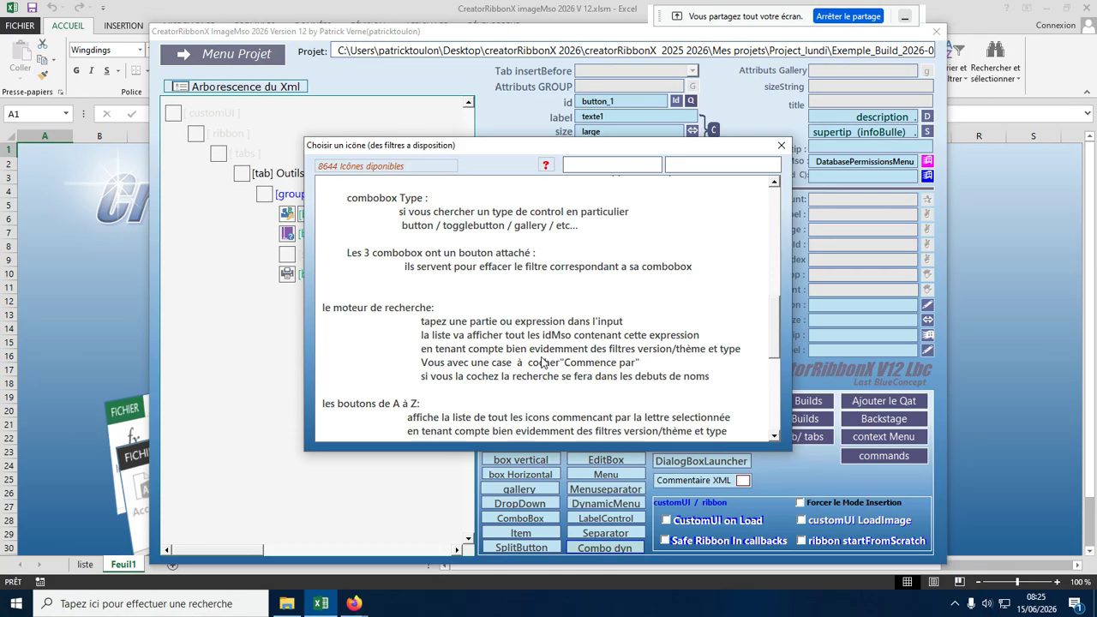
scroll(538, 365, "down", 3)
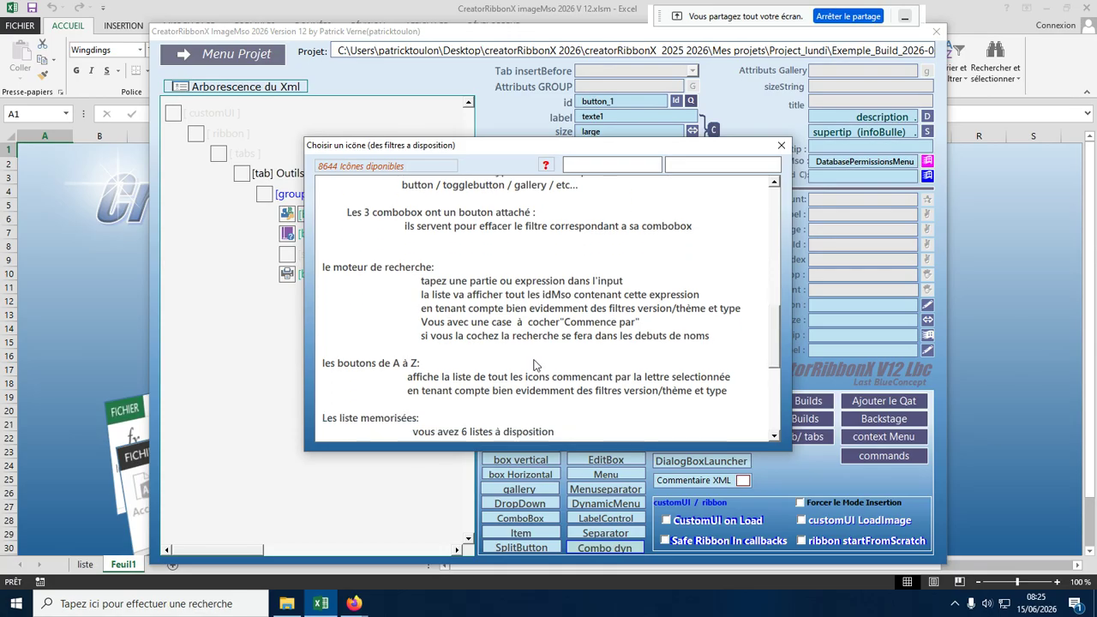
scroll(535, 364, "down", 1)
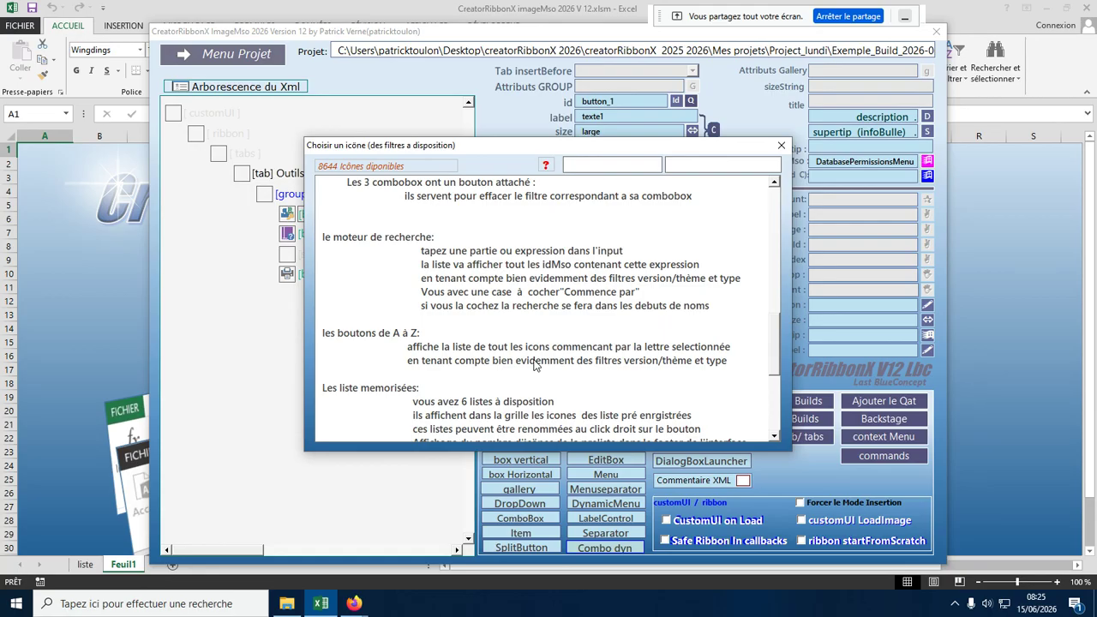
scroll(535, 364, "down", 3)
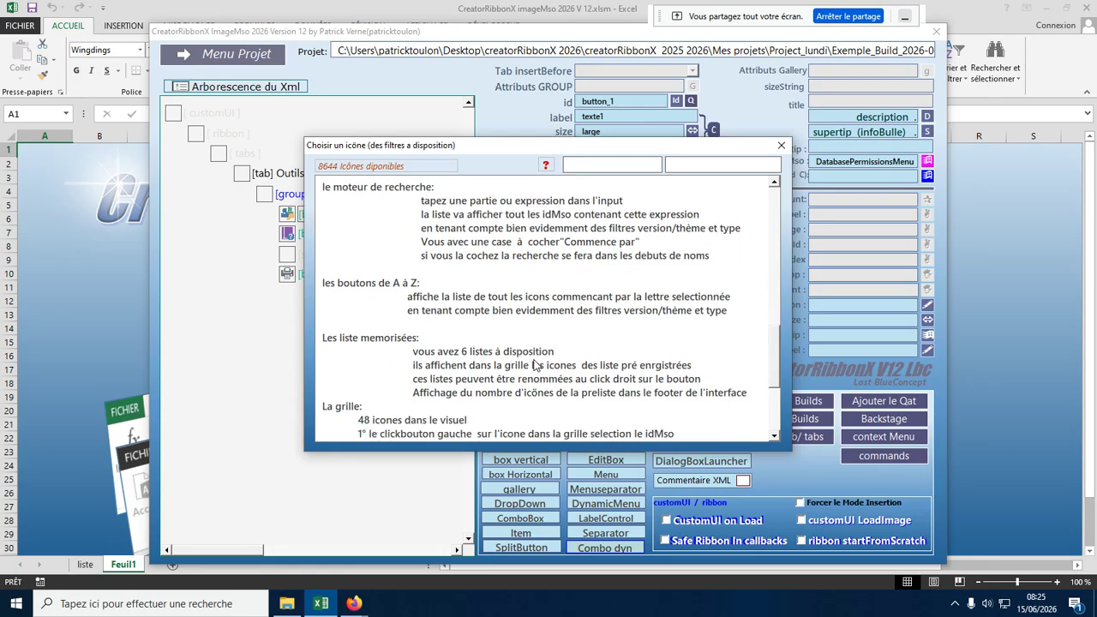
scroll(535, 364, "down", 1)
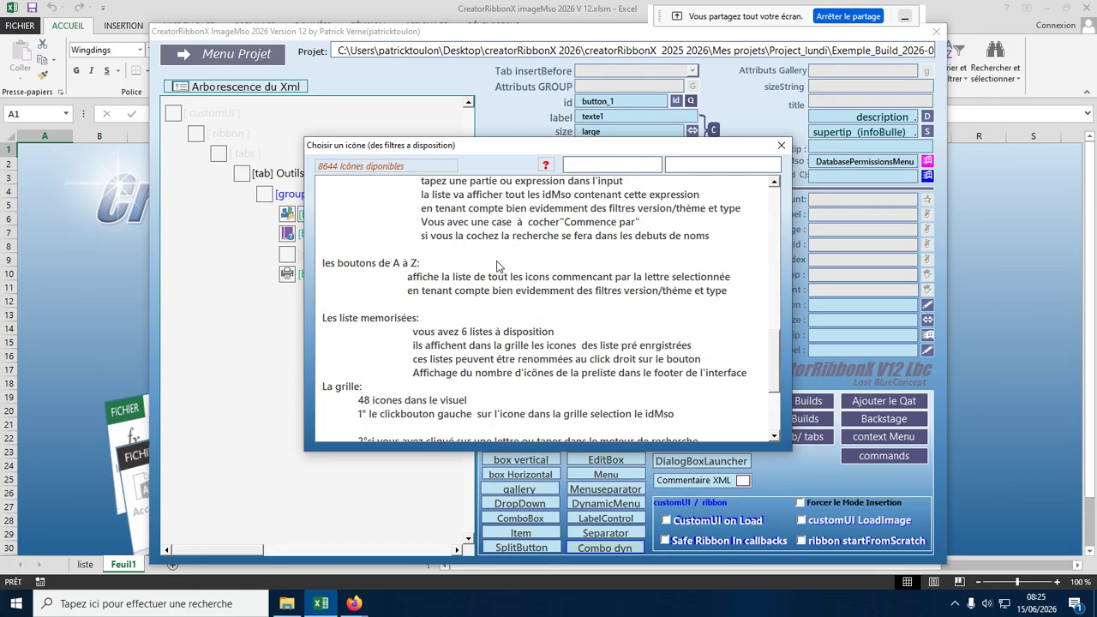
left_click(547, 166)
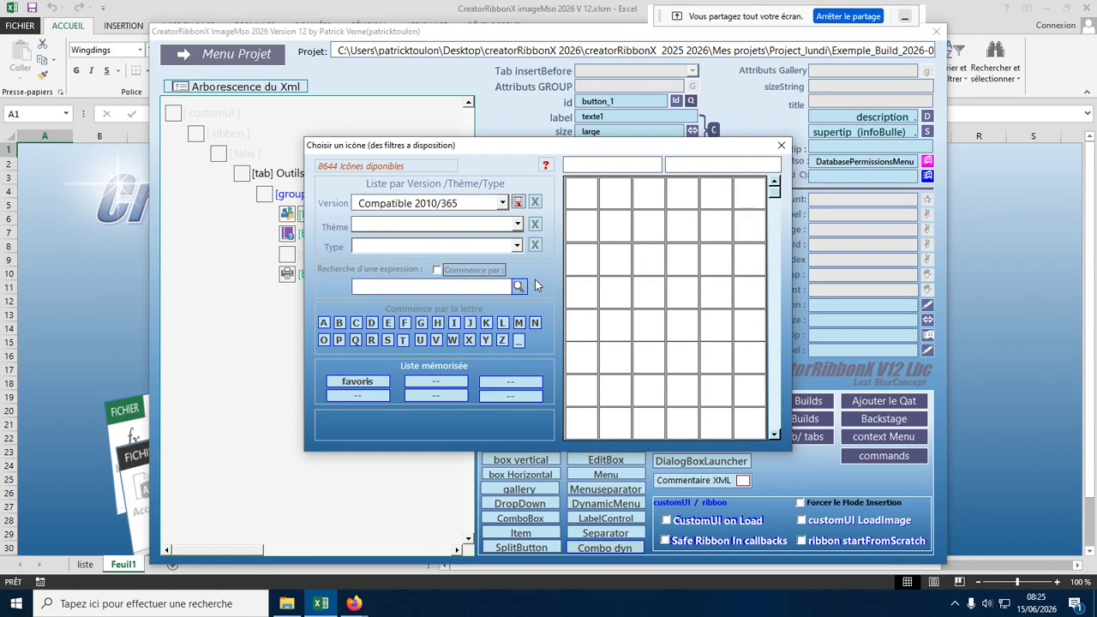
Examine the Office versions offered by the icon picker's Version filter without choosing another one
left_click(503, 204)
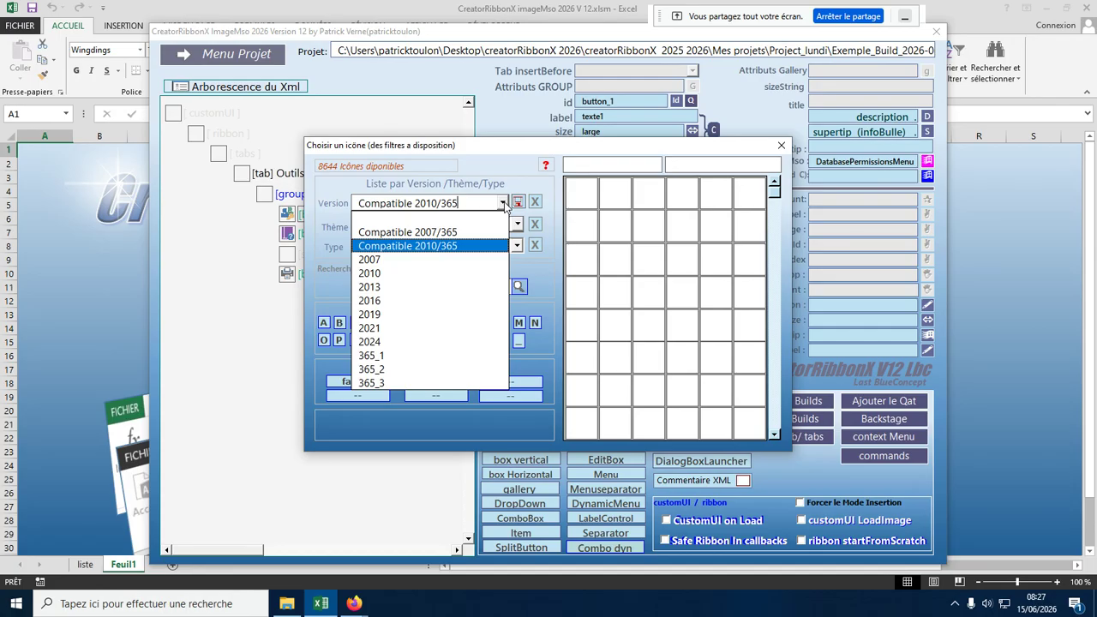
left_click(548, 269)
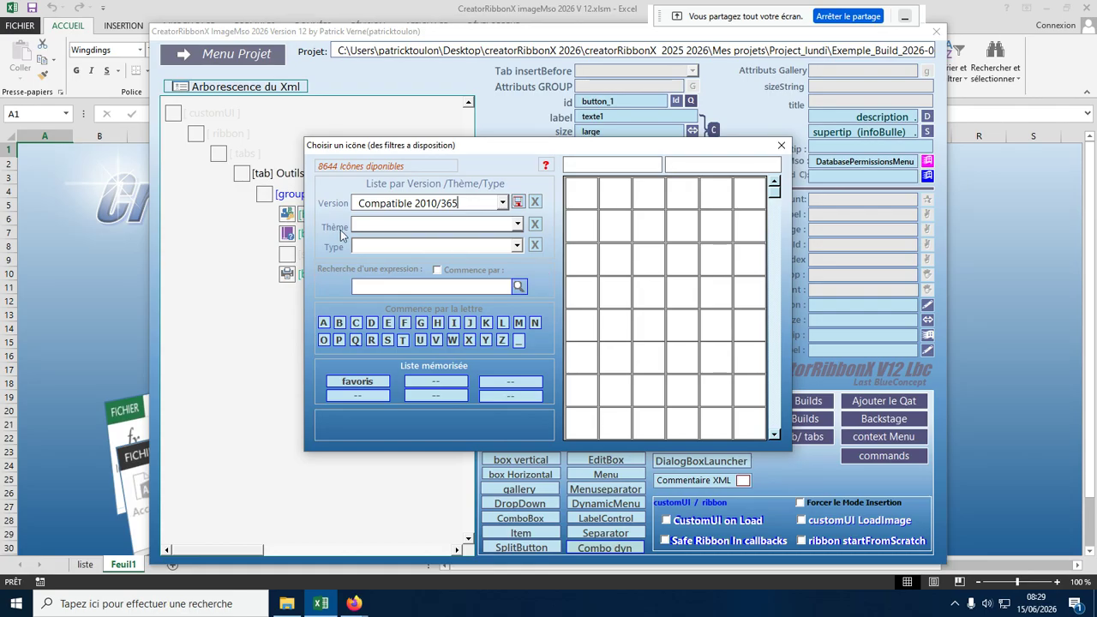
left_click(502, 202)
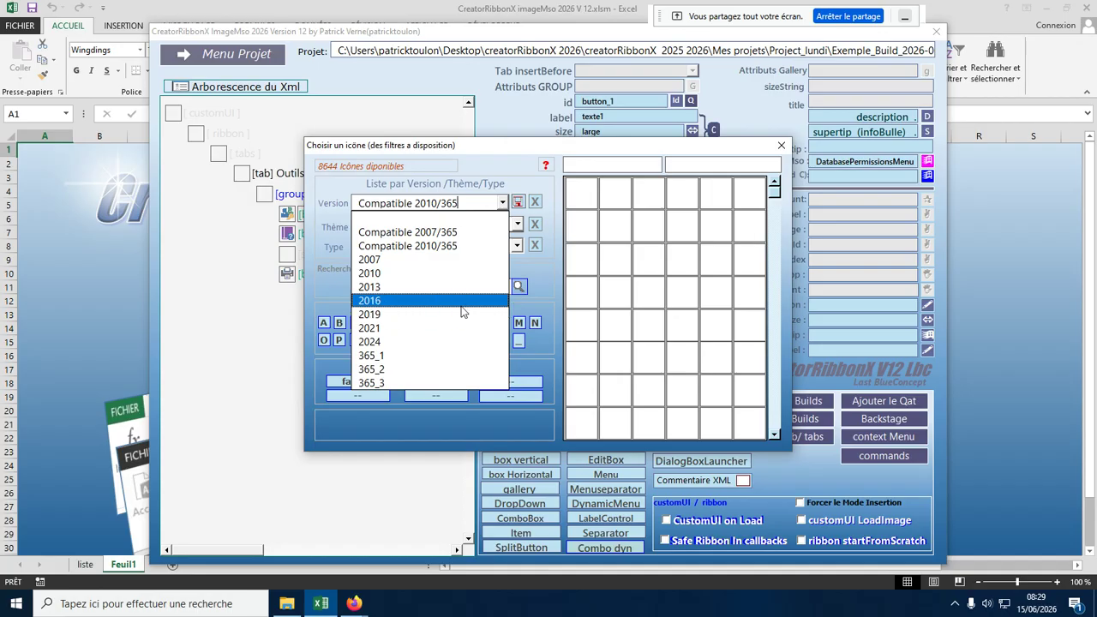
left_click(517, 271)
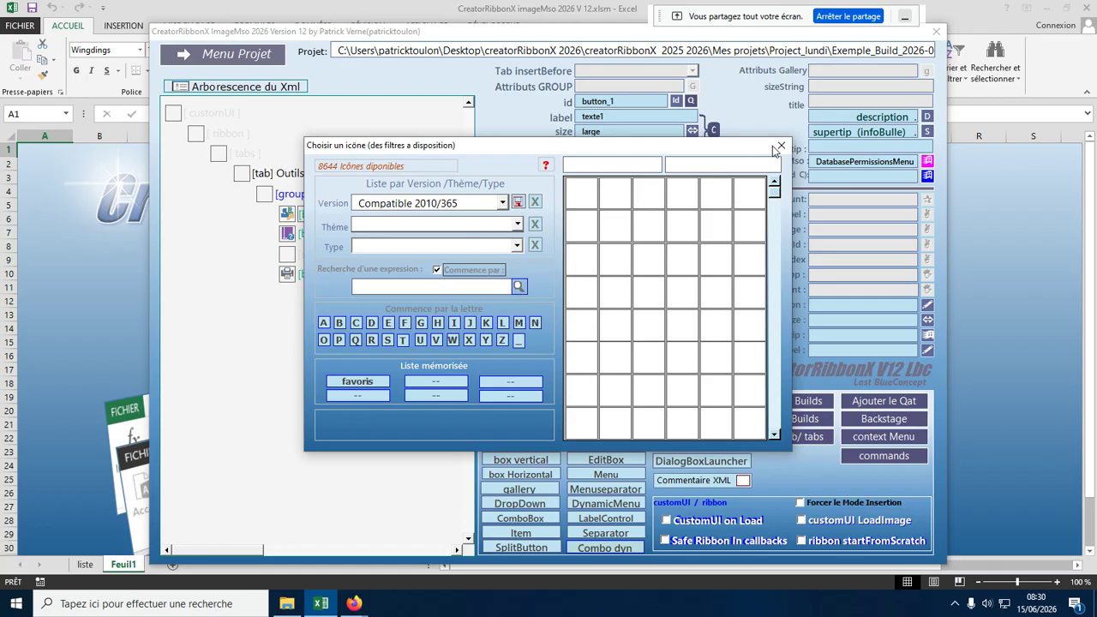
Set the icon picker's Version filter to 2010, save it as the default and close the picker
left_click(502, 203)
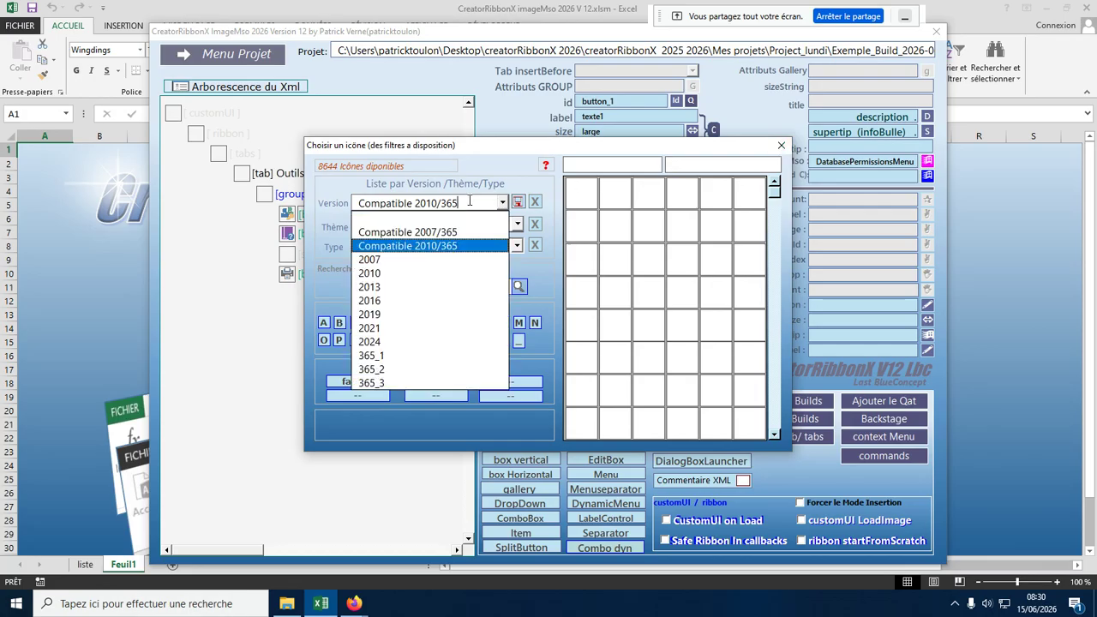
left_click(399, 274)
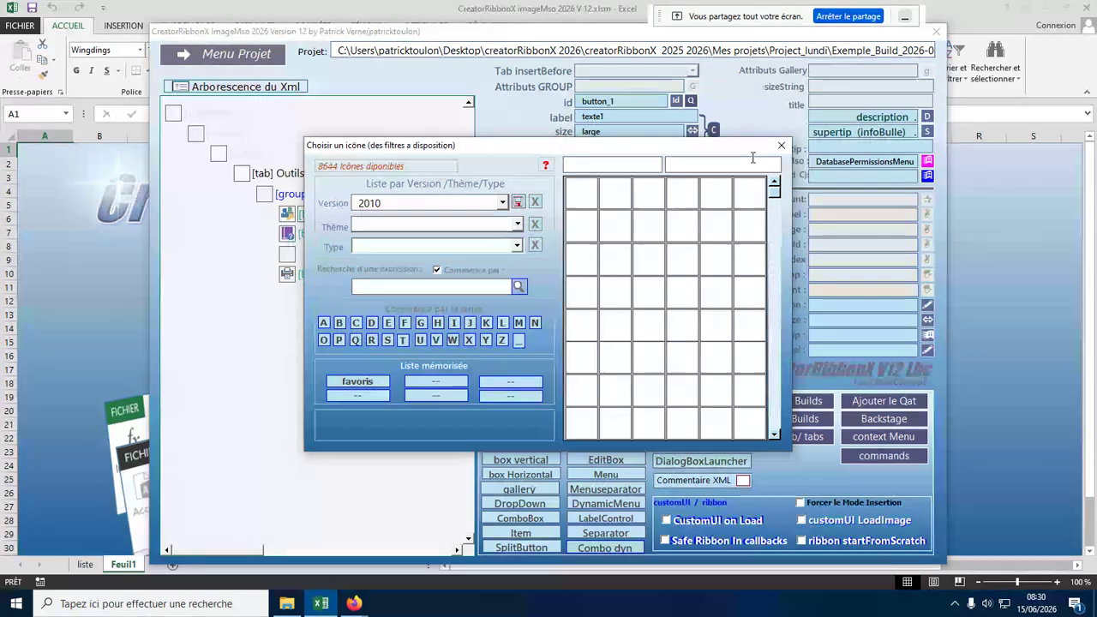
left_click(783, 147)
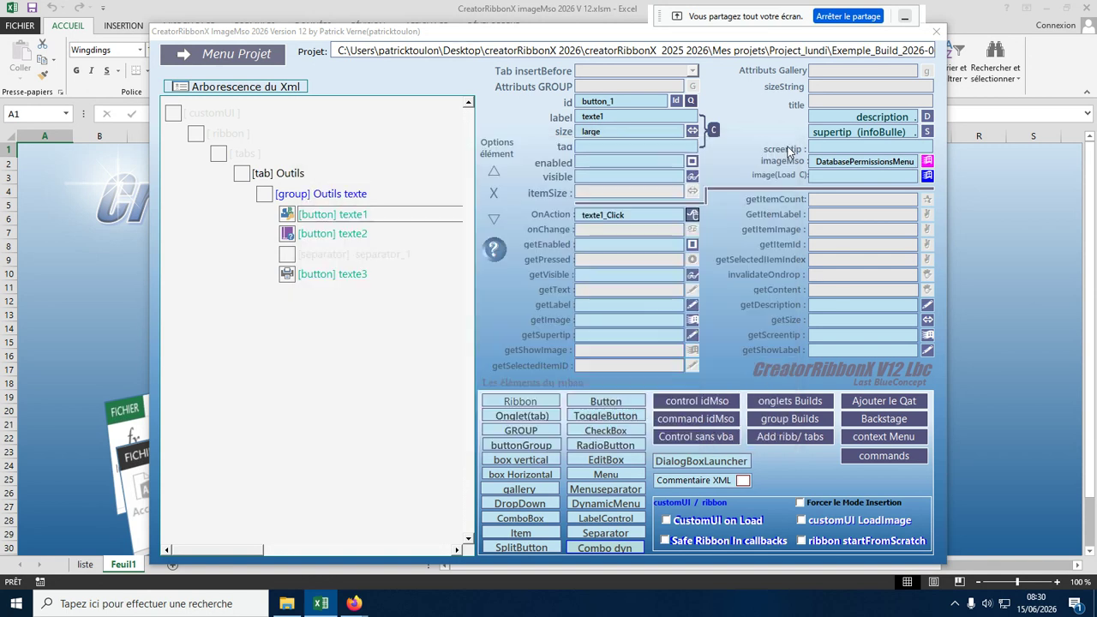
Reopen the imageMso icon picker, set the Version filter to 2013, save it as the default and close the picker
left_click(927, 161)
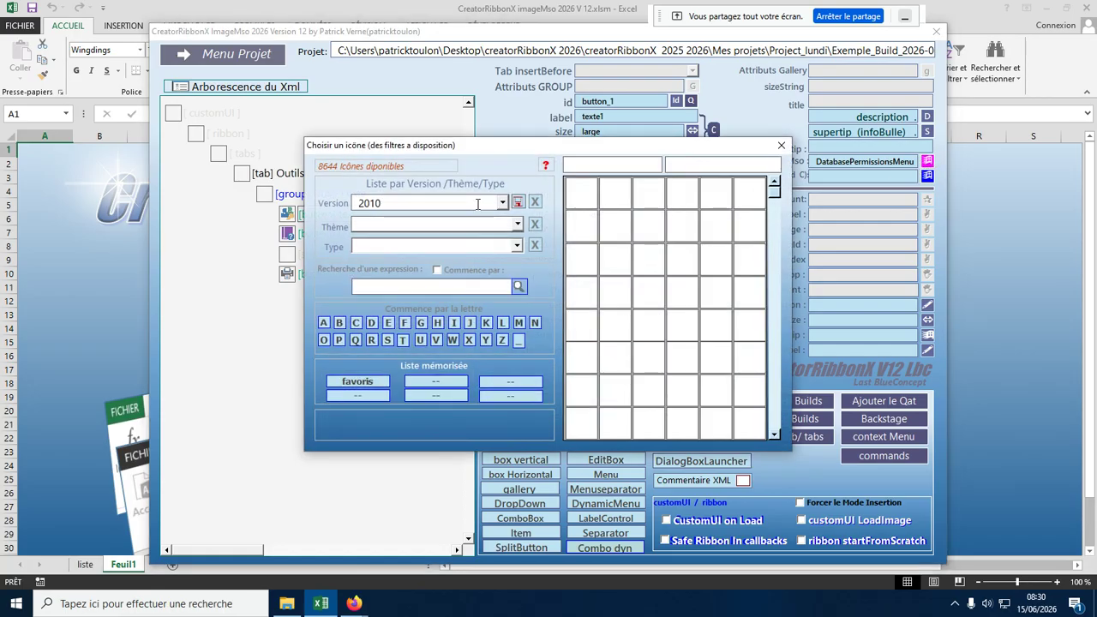
left_click(503, 203)
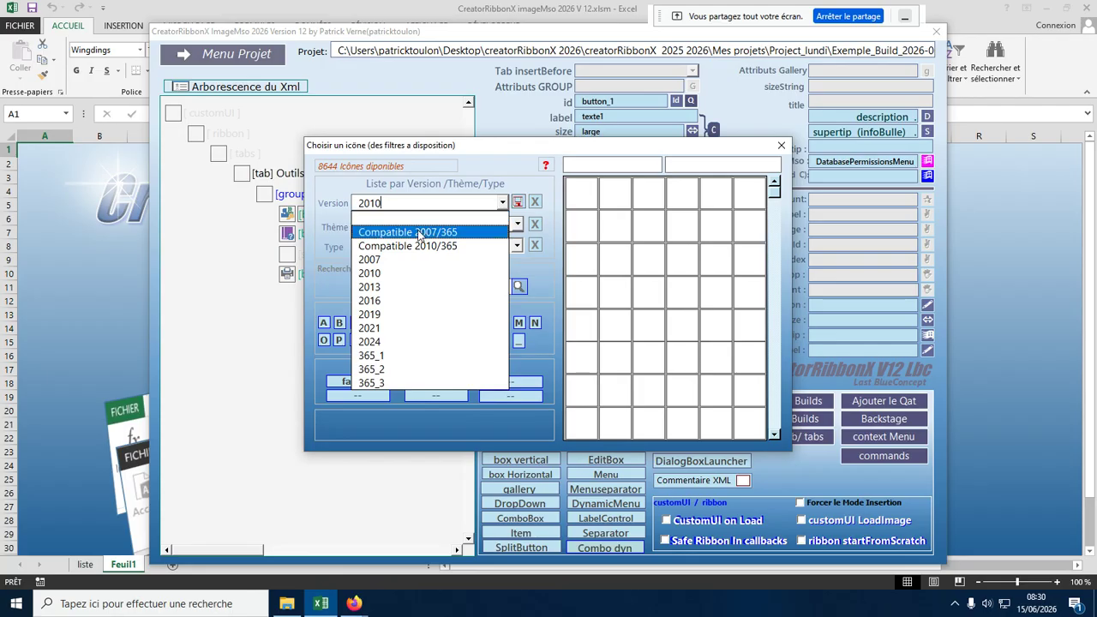
left_click(397, 288)
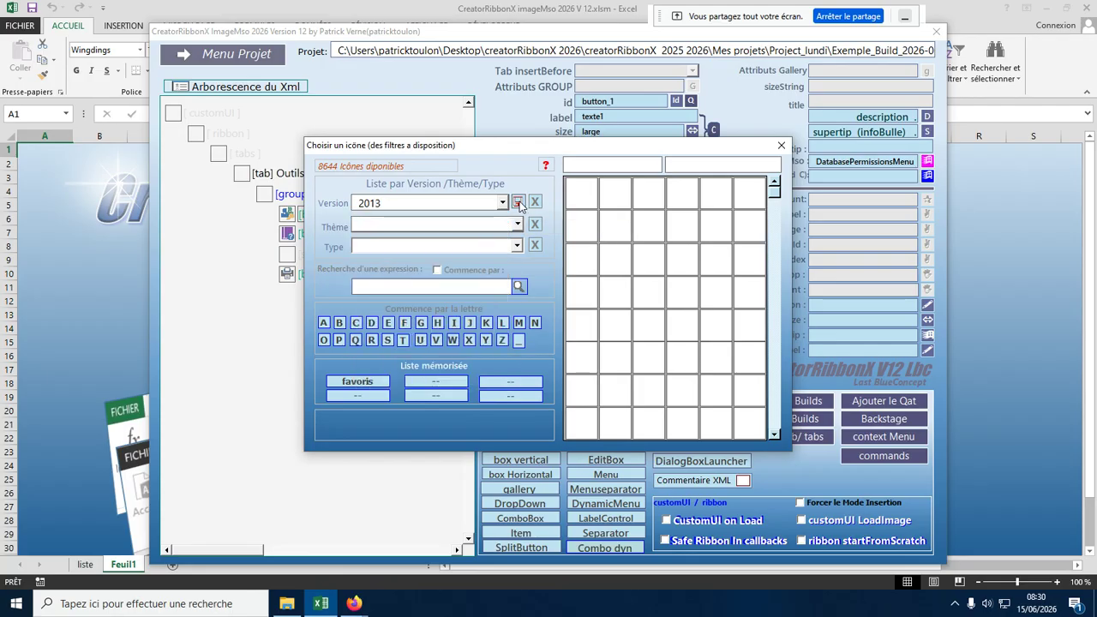
left_click(781, 146)
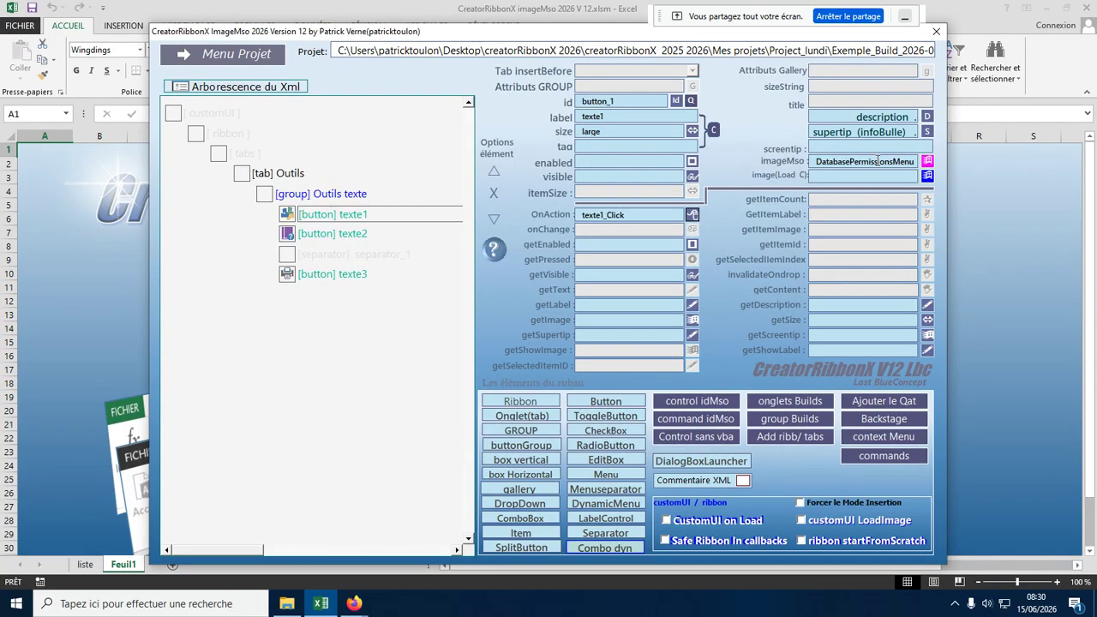
left_click(928, 161)
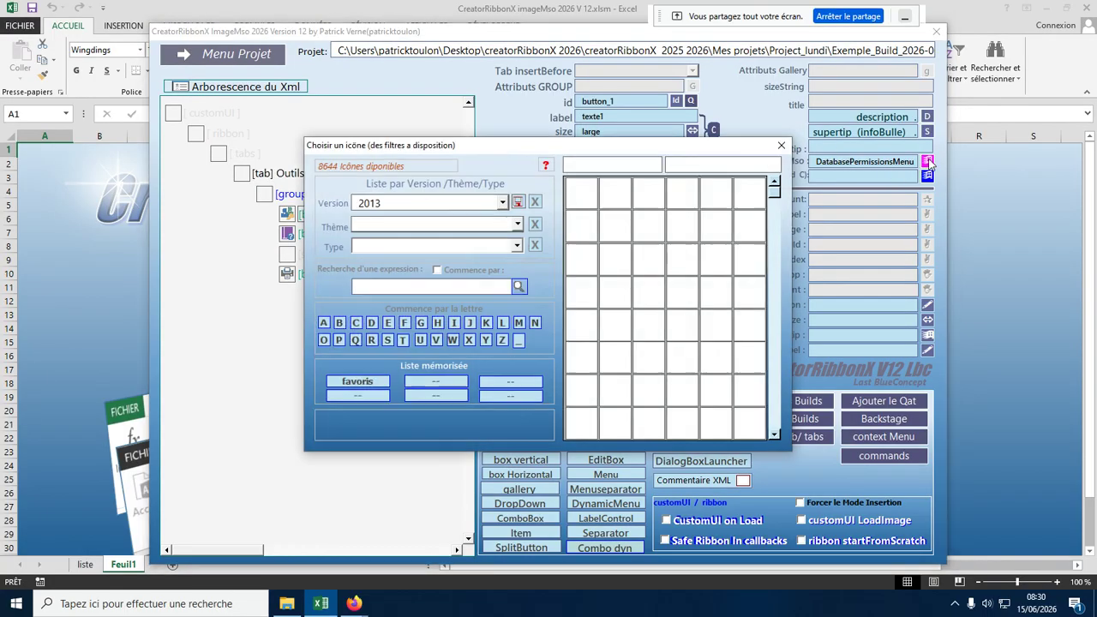
left_click(502, 204)
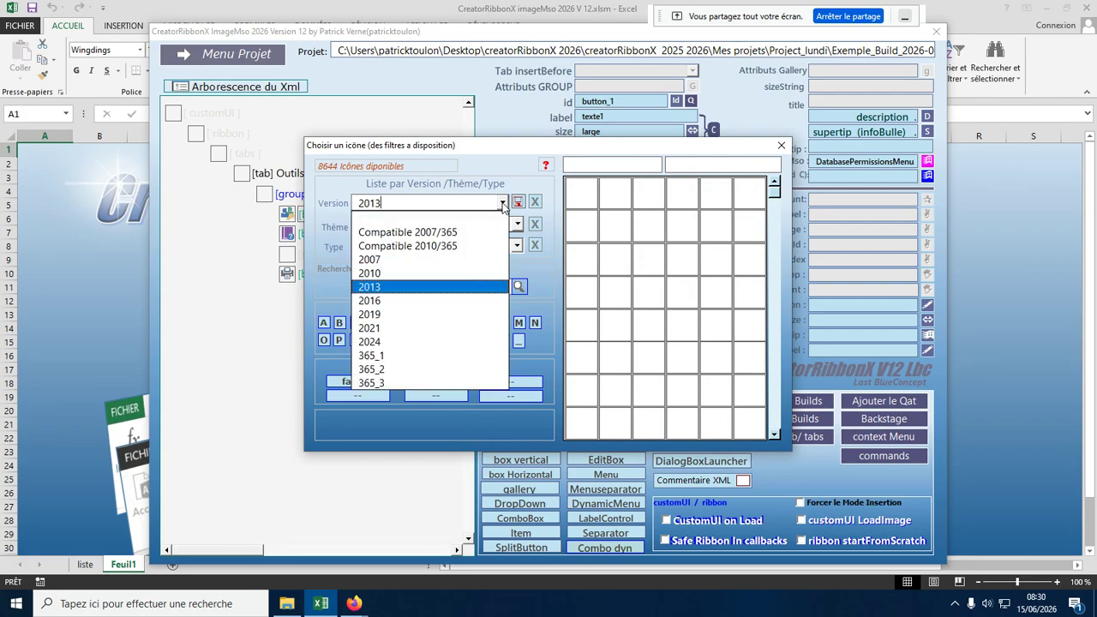
left_click(435, 246)
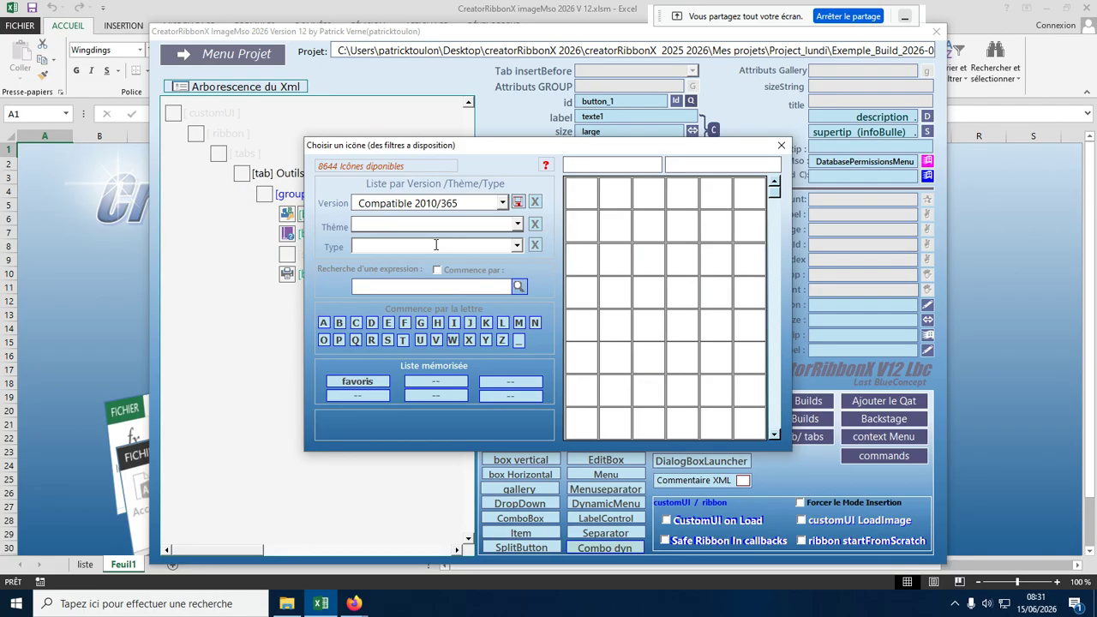
left_click(518, 225)
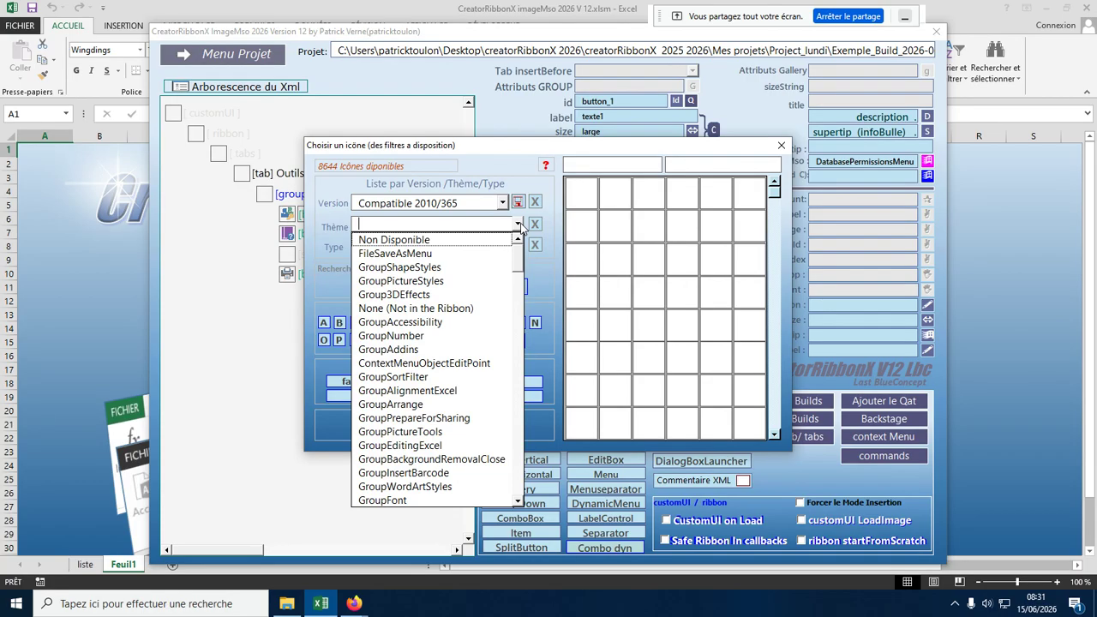
left_click(397, 500)
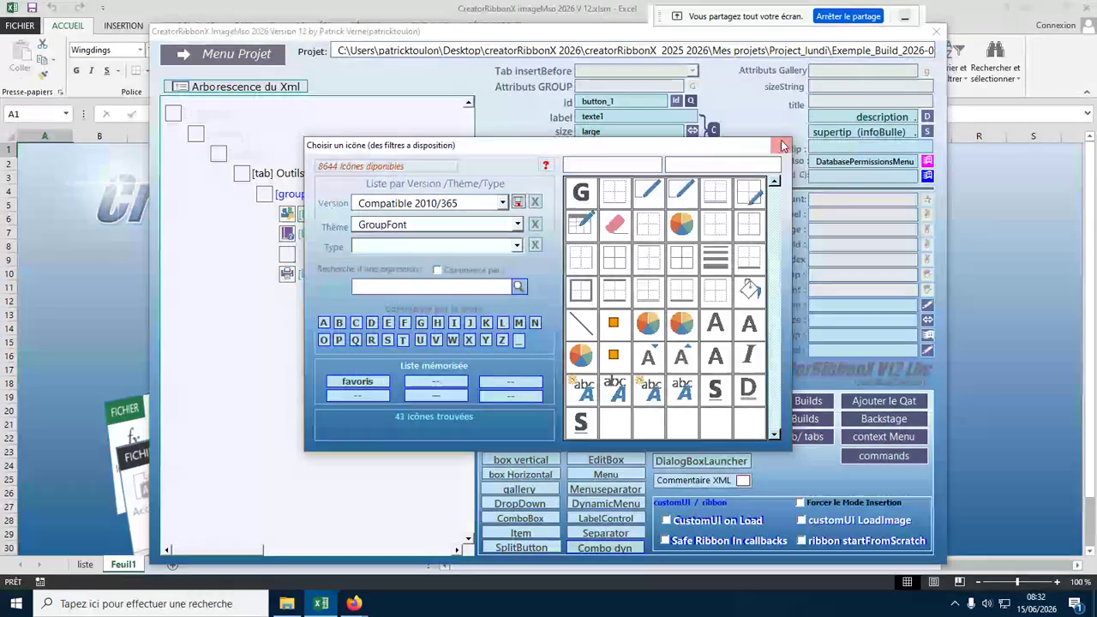
left_click(781, 145)
Move the window clear of Excel's ribbon, reopen the imageMso picker and filter icons by version Compatible 2010/365, theme GroupFont and type toggleButton
left_click_drag(588, 34, 621, 77)
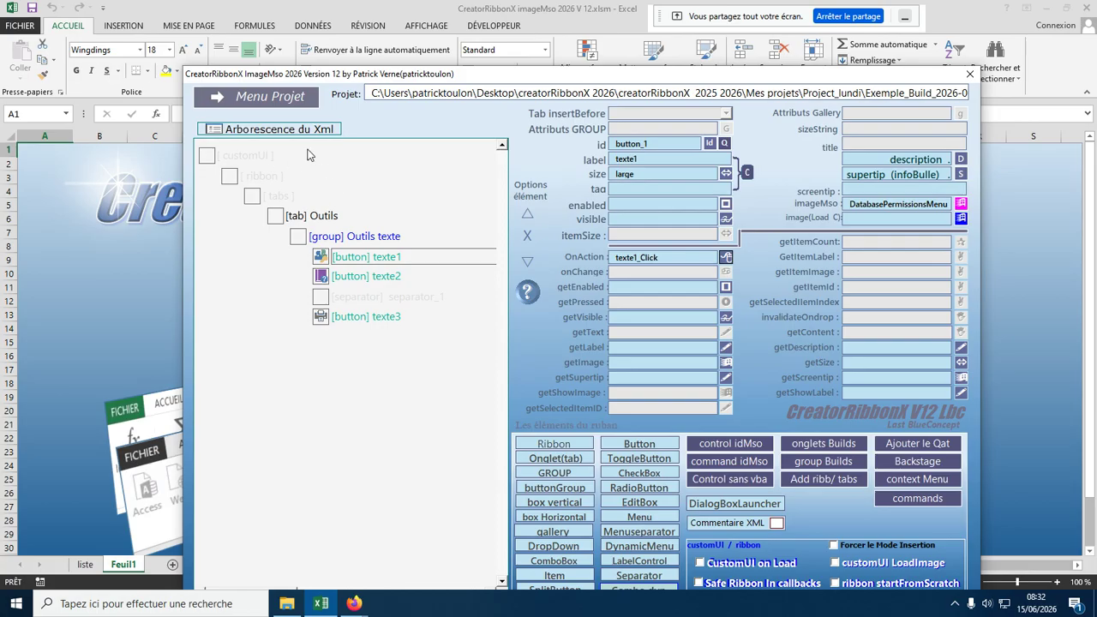
left_click(962, 205)
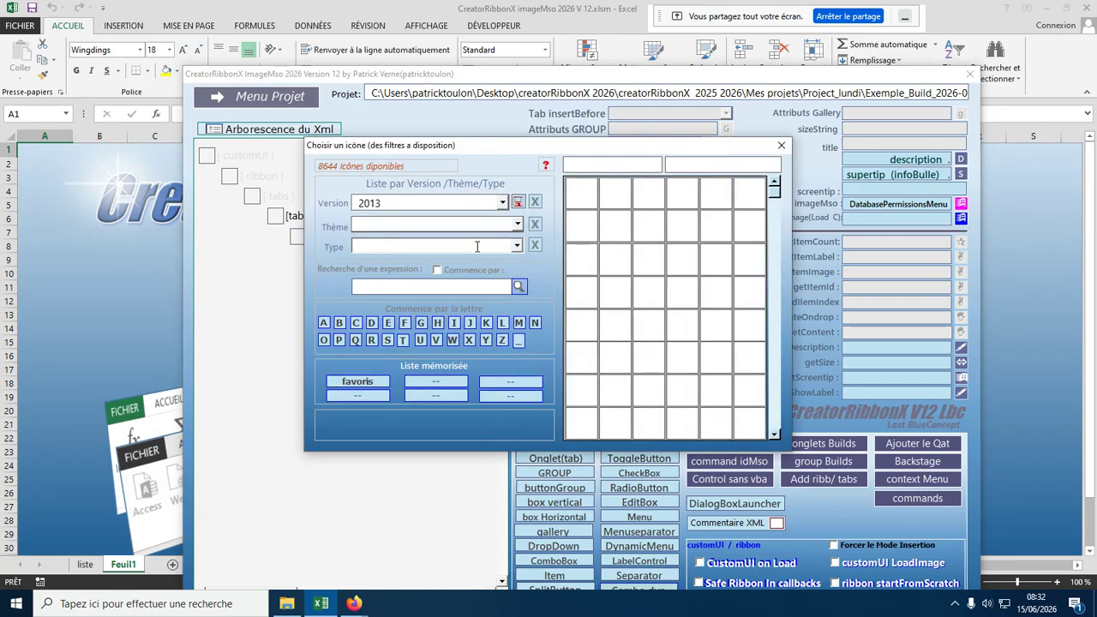
left_click(502, 203)
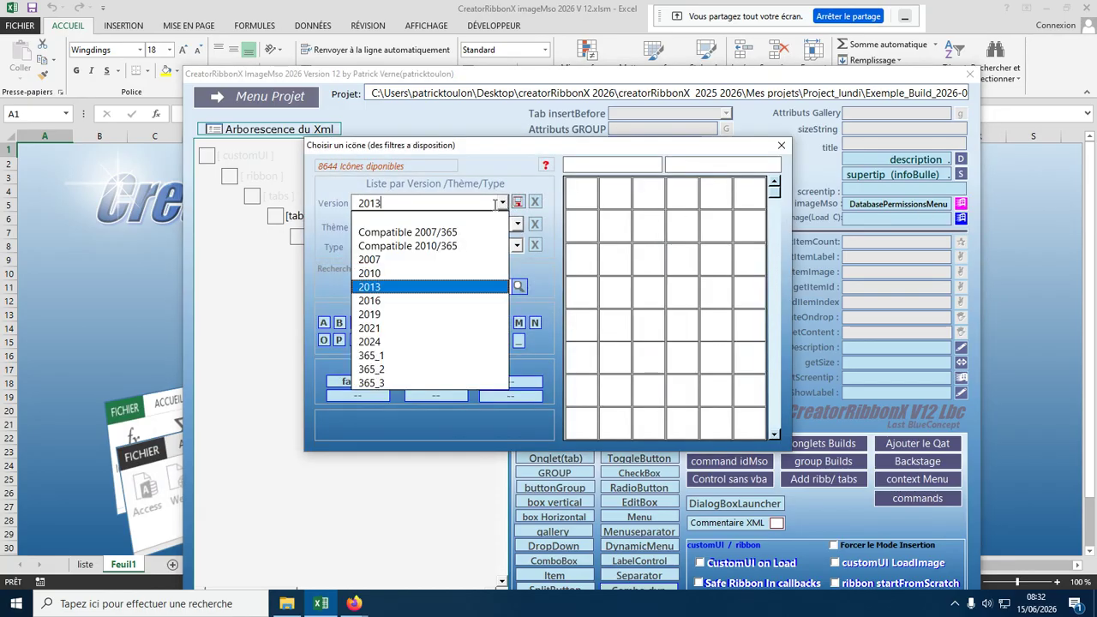
left_click(435, 246)
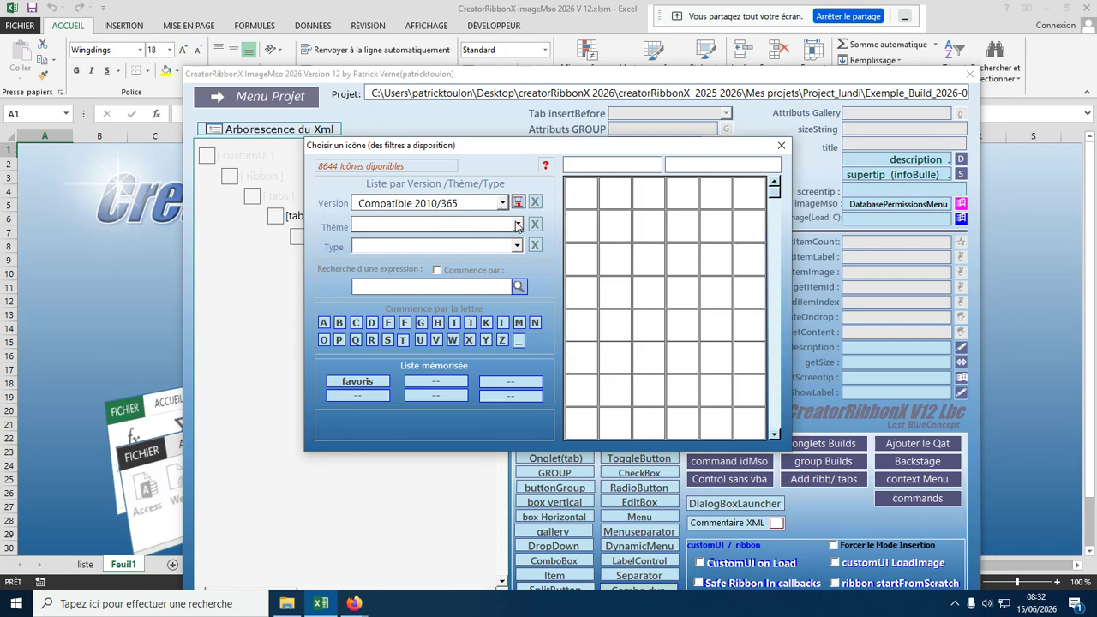
left_click(518, 224)
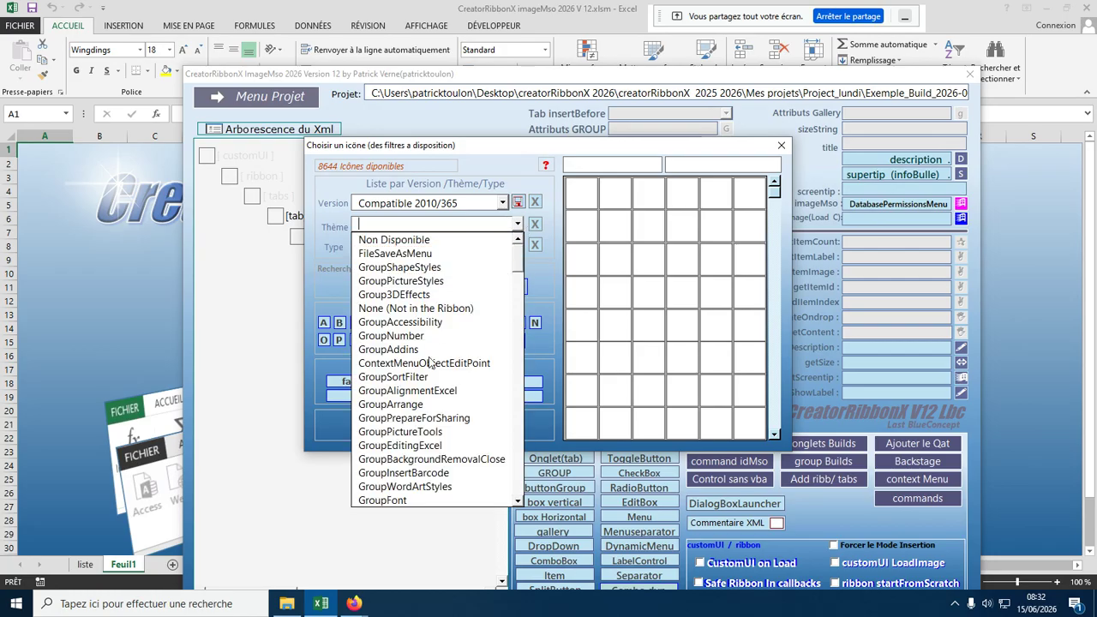
left_click(407, 500)
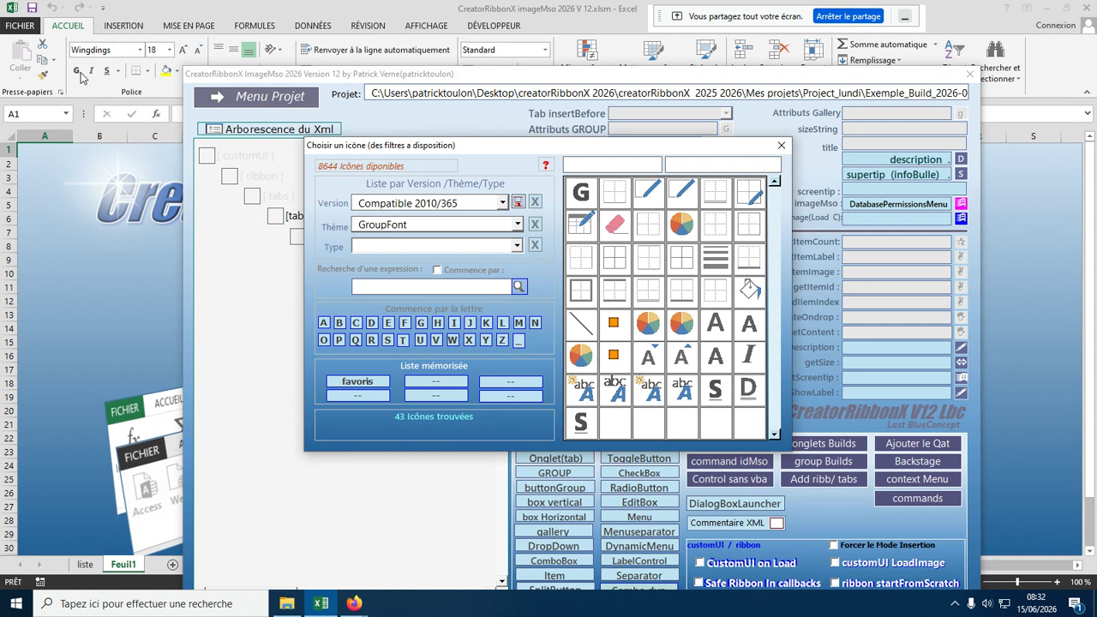
left_click(517, 246)
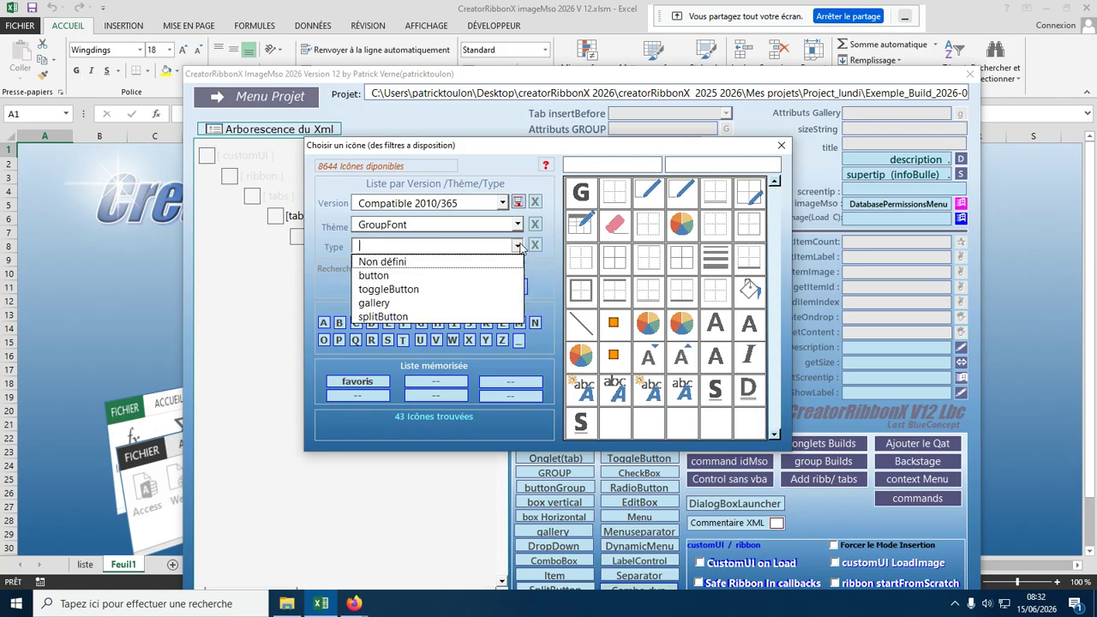
left_click(418, 289)
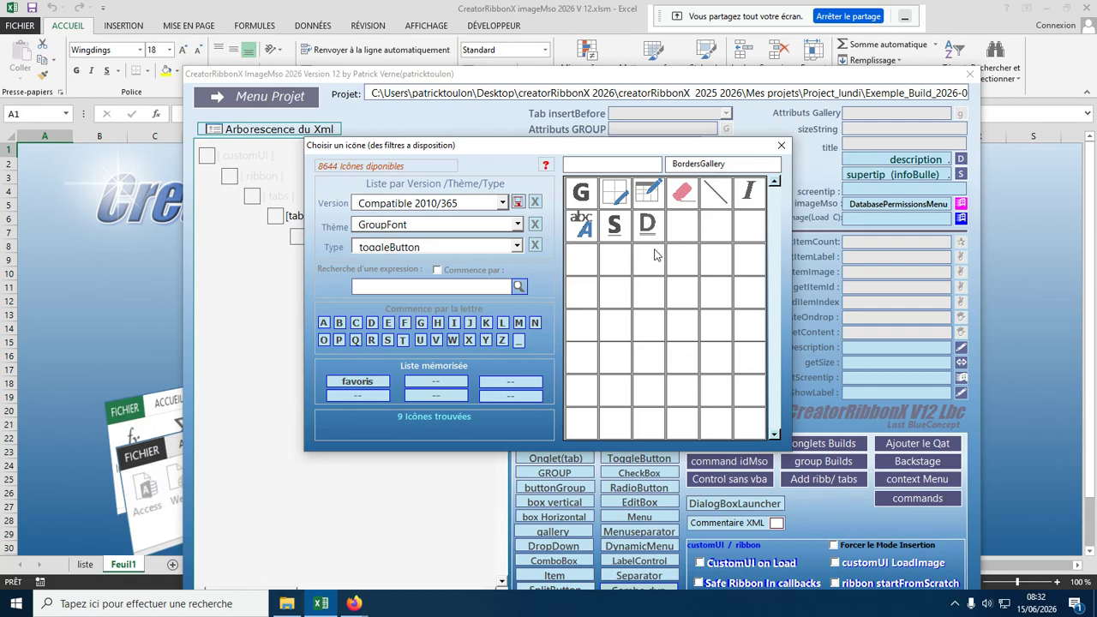
Examine the themes offered by the icon picker's Thème filter without choosing another one
left_click(517, 225)
left_click(518, 225)
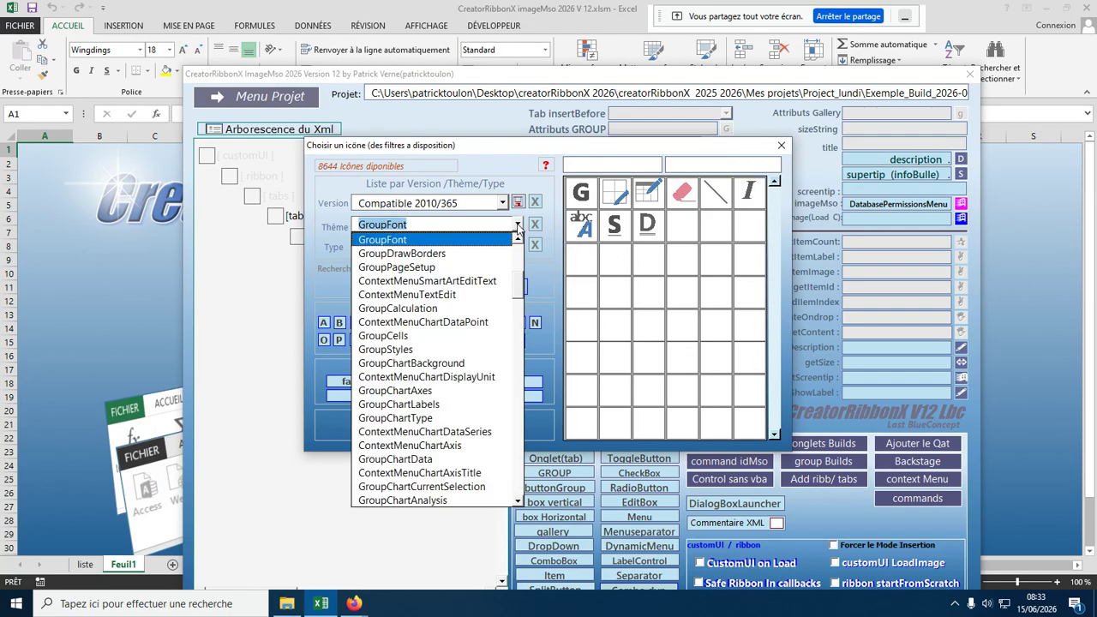
scroll(480, 360, "down", 2)
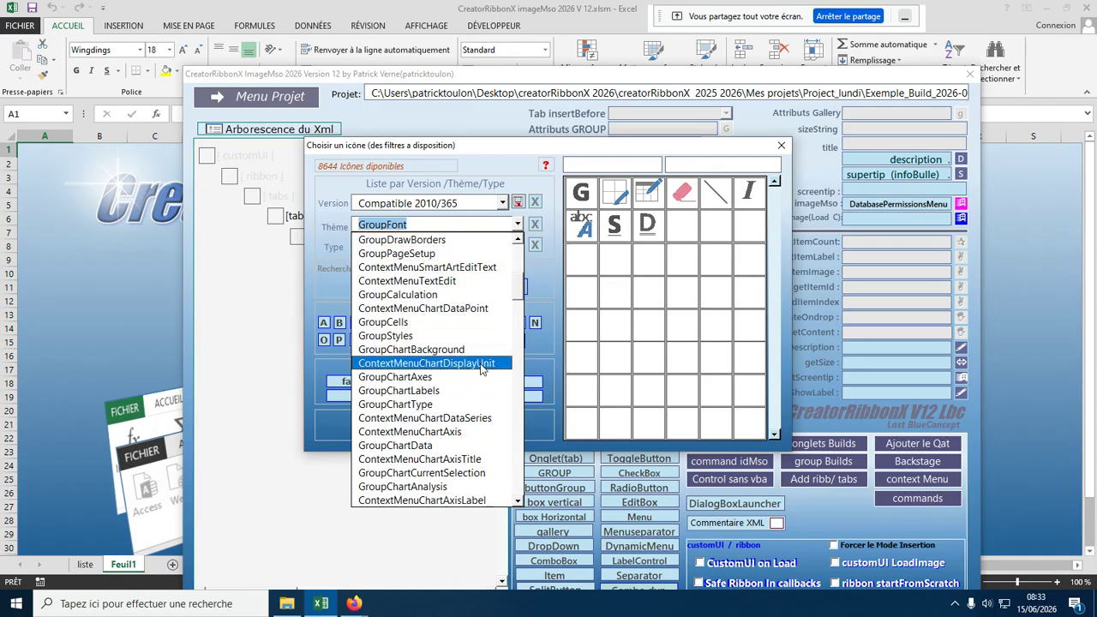
scroll(483, 362, "down", 5)
scroll(482, 361, "down", 8)
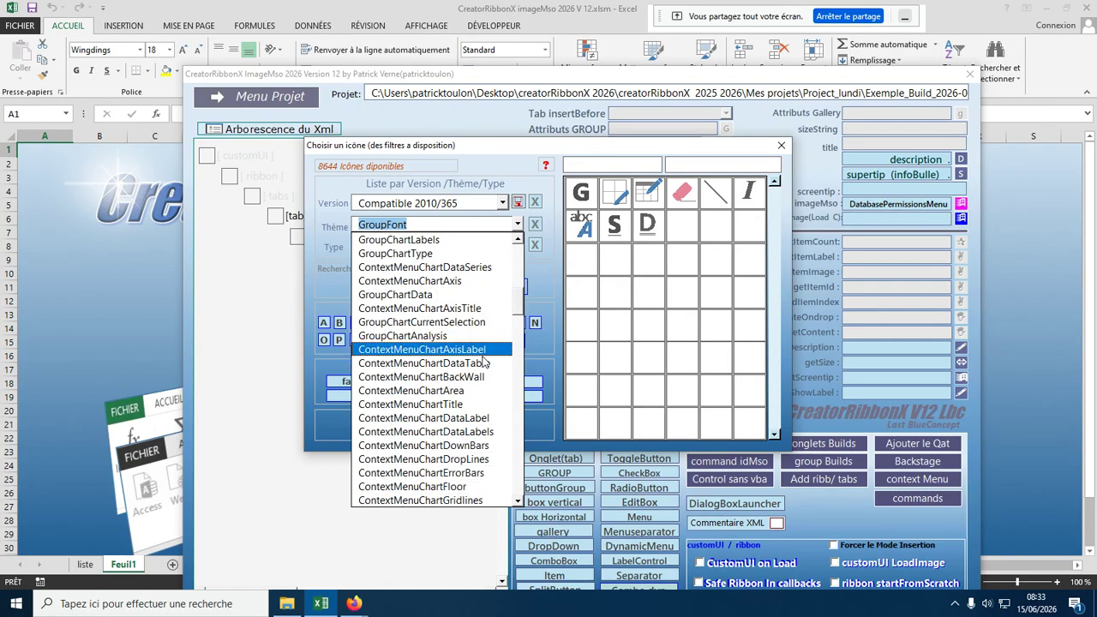
scroll(483, 361, "down", 2)
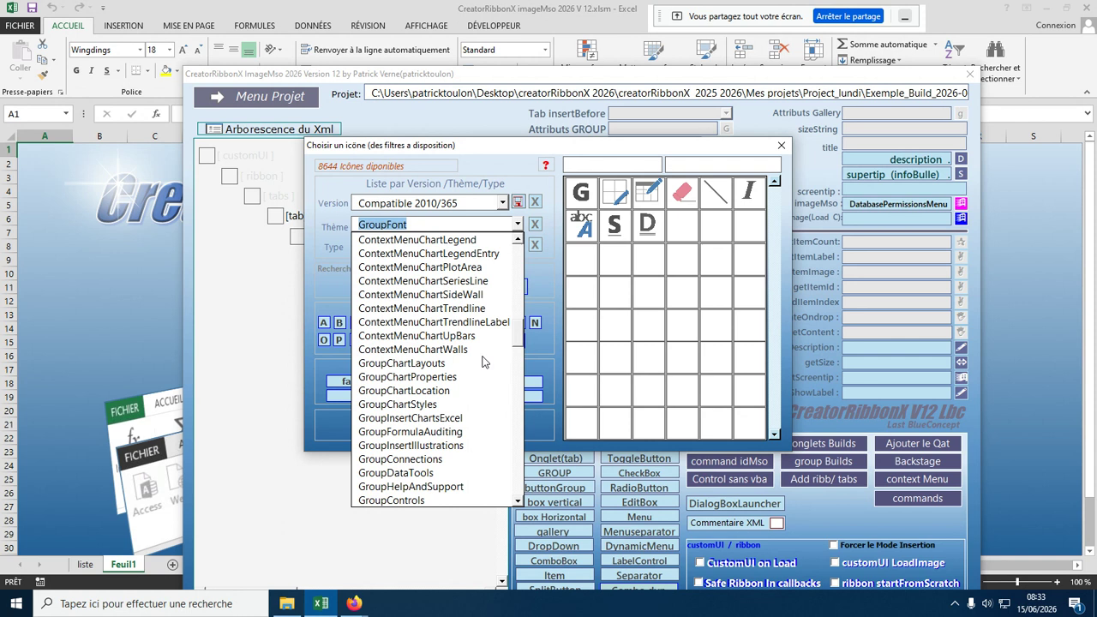
scroll(483, 362, "down", 2)
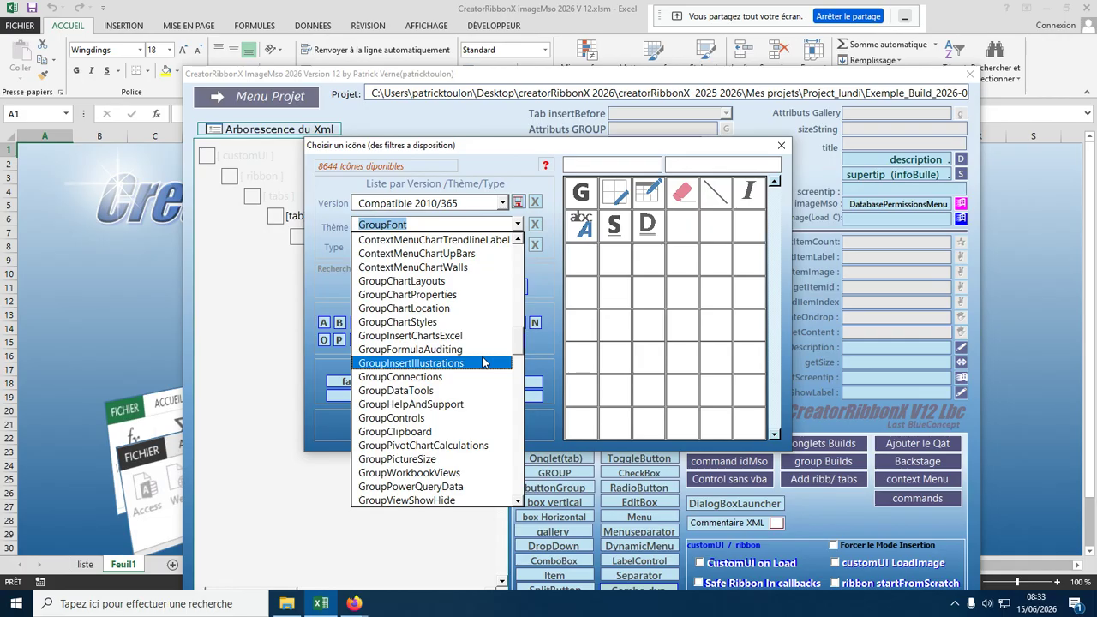
scroll(483, 363, "down", 1)
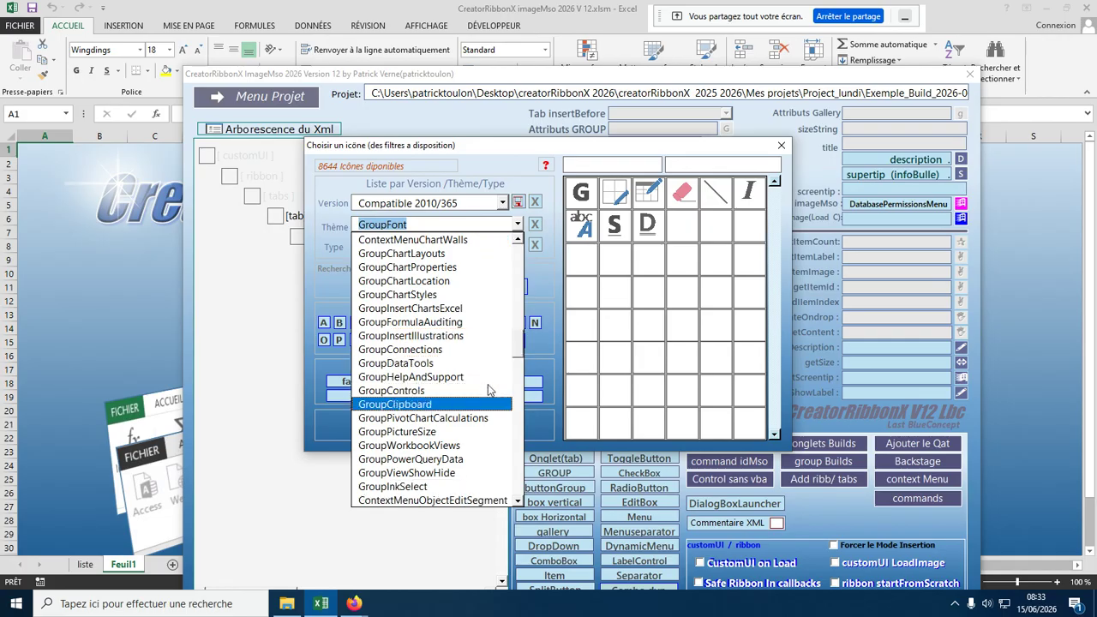
left_click_drag(519, 353, 517, 259)
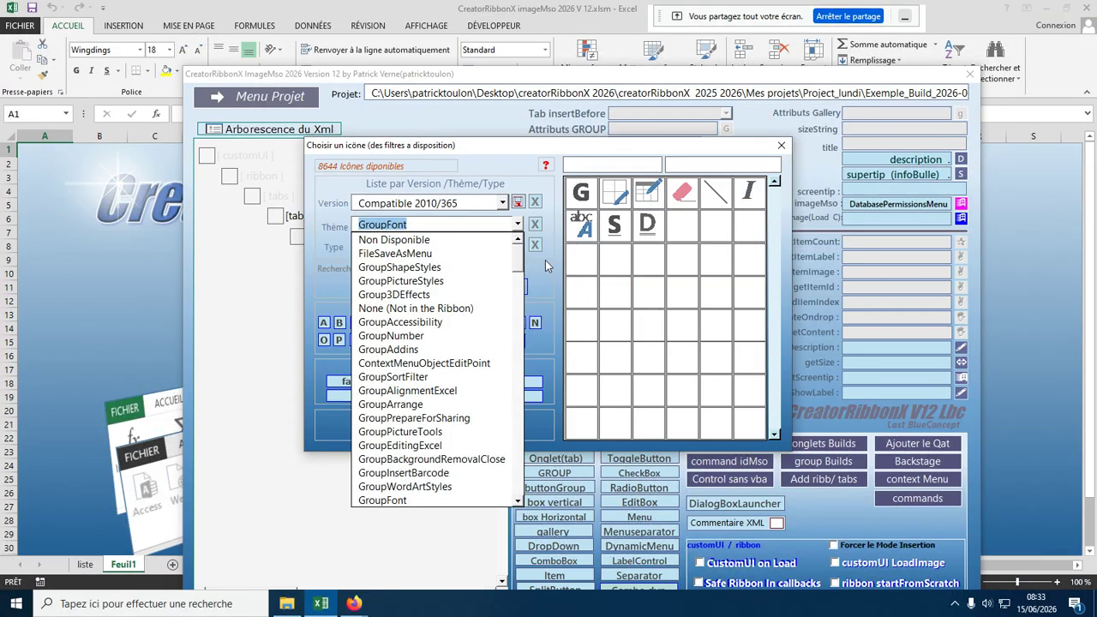
left_click(547, 275)
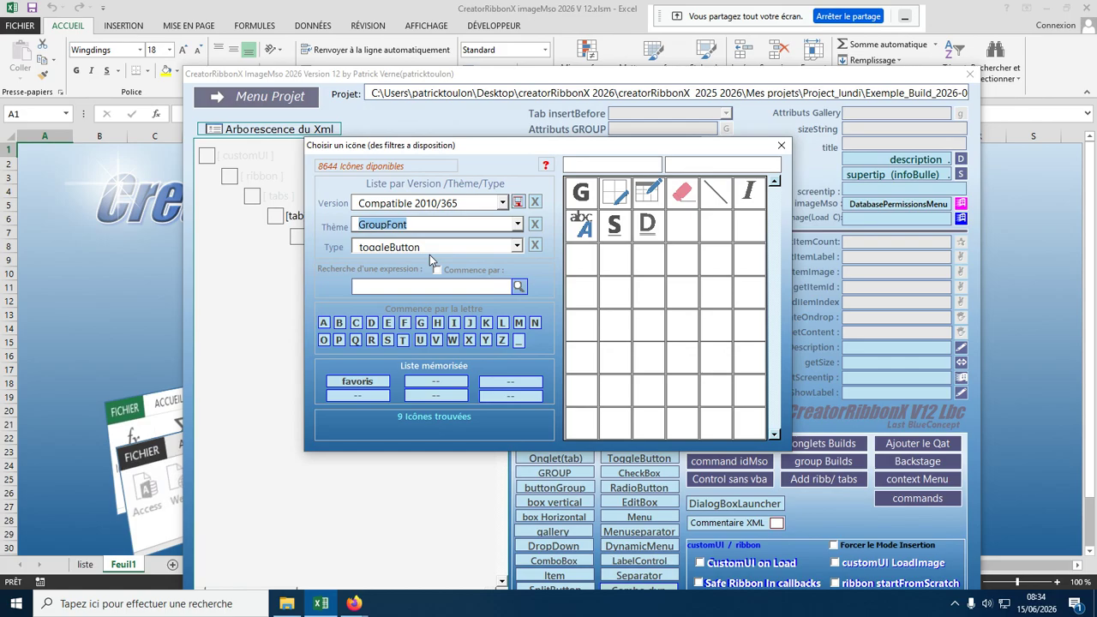
Clear the picker's Type and Thème filters and set the theme to GroupFont again
left_click(535, 247)
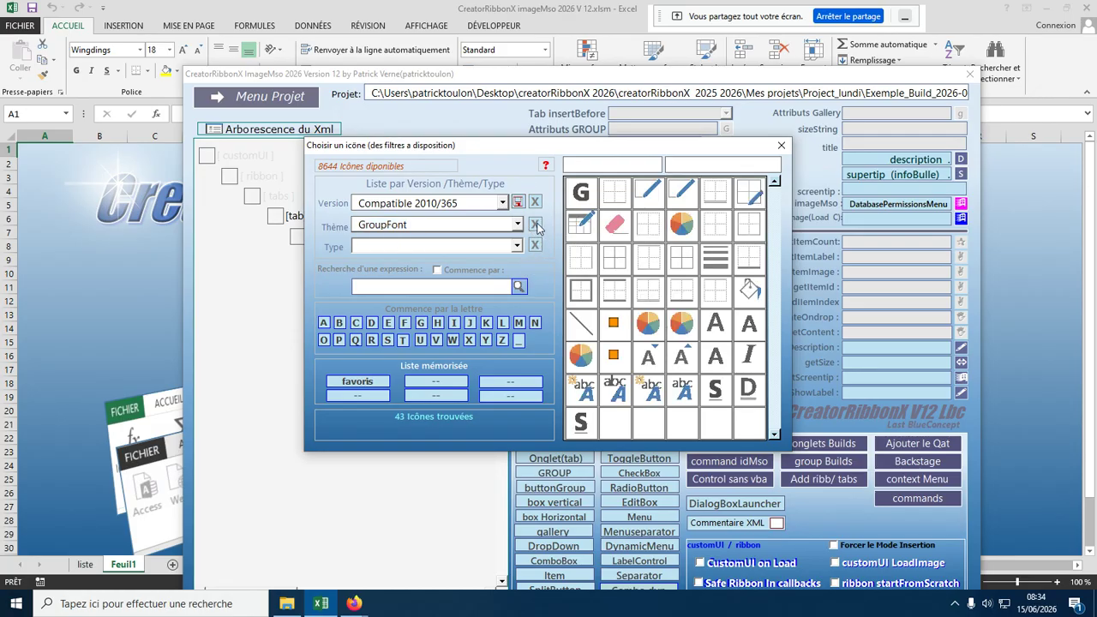
left_click(536, 224)
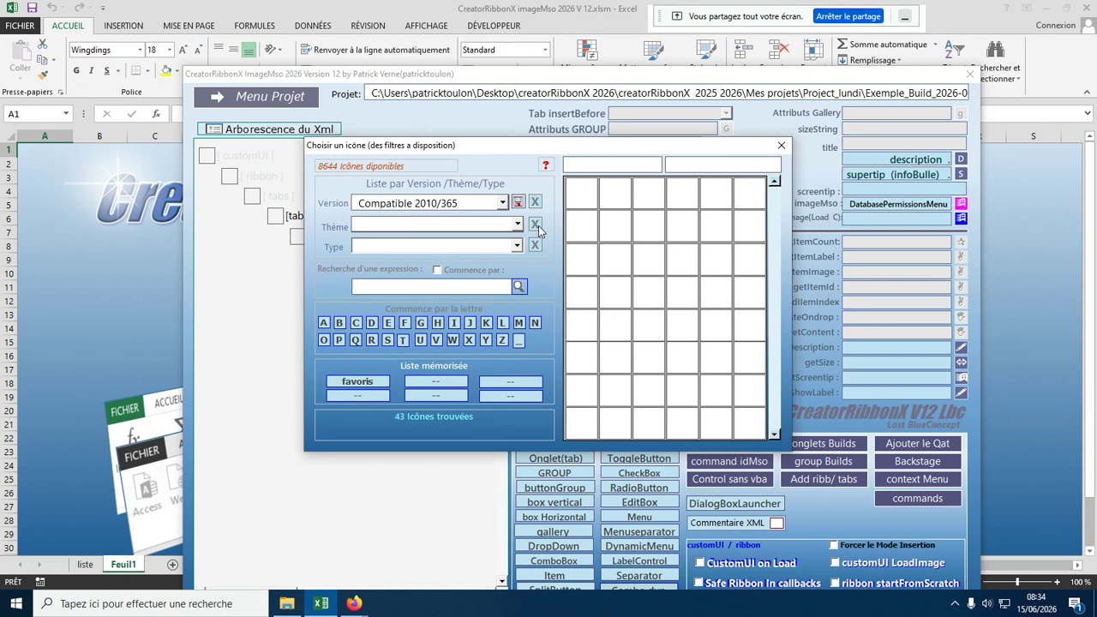
left_click(519, 225)
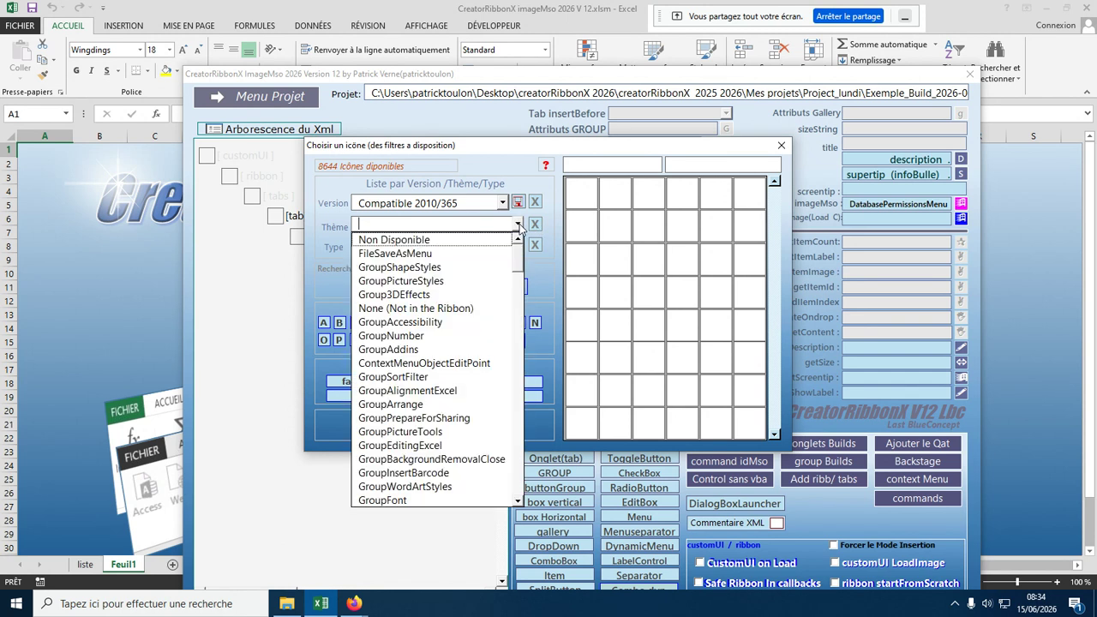
left_click(407, 502)
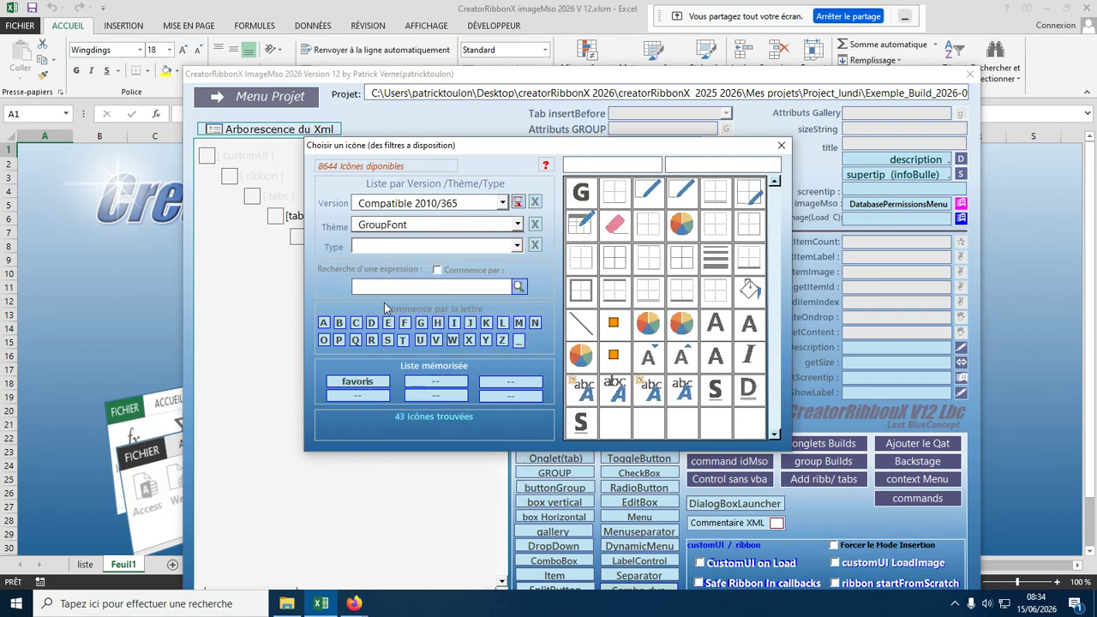
Narrow the GroupFont icons by the letter B and type toggleButton, and search them for the expression "bold"
left_click(340, 324)
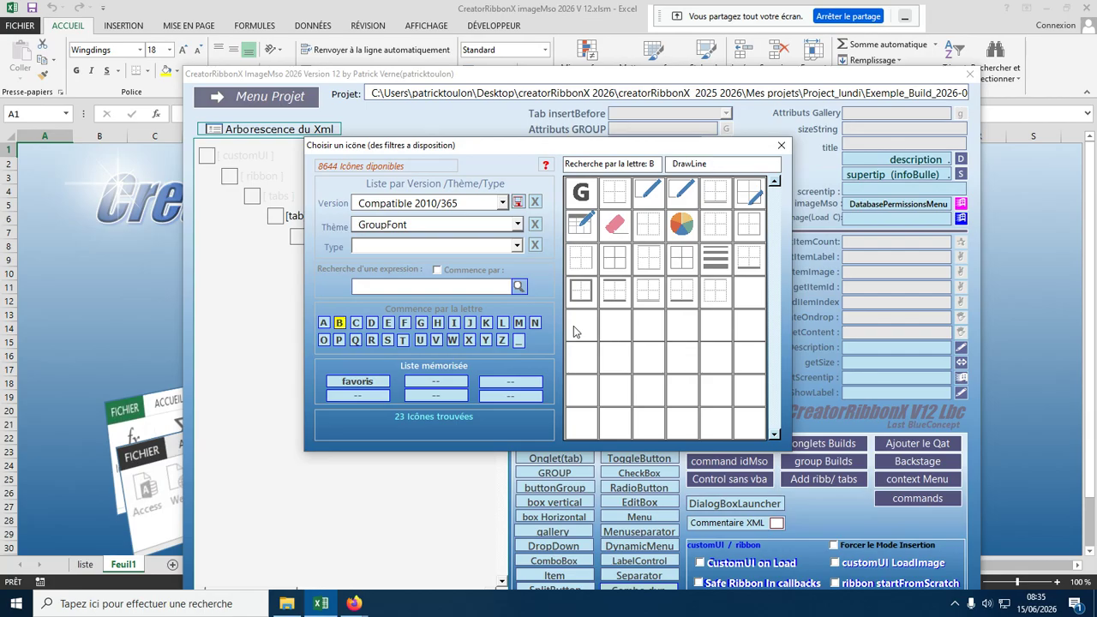
left_click(517, 247)
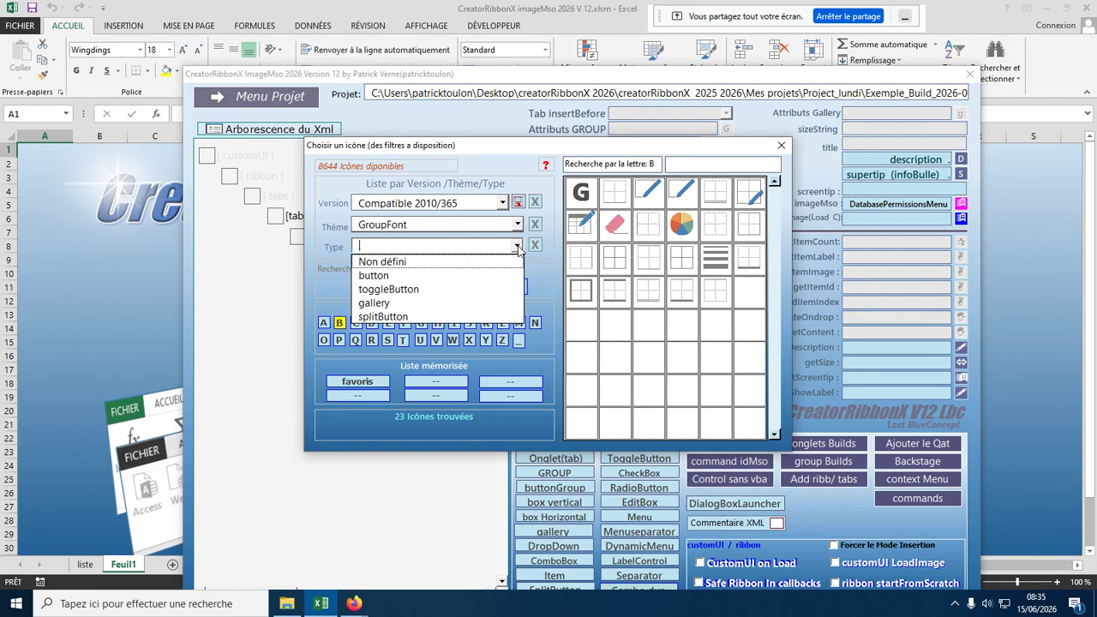
left_click(389, 289)
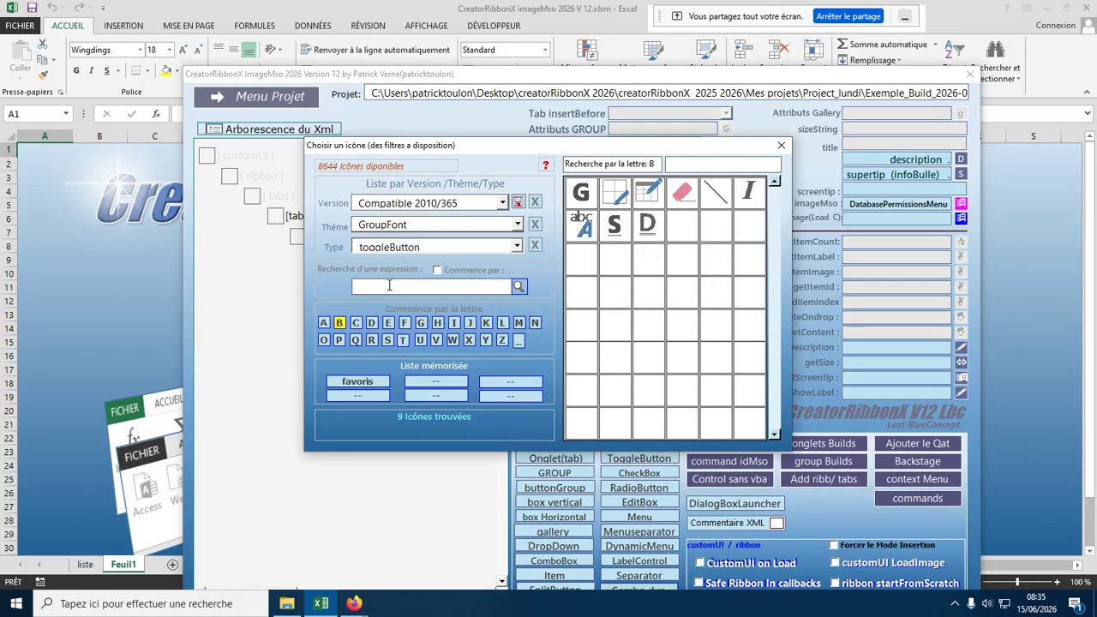
left_click(339, 324)
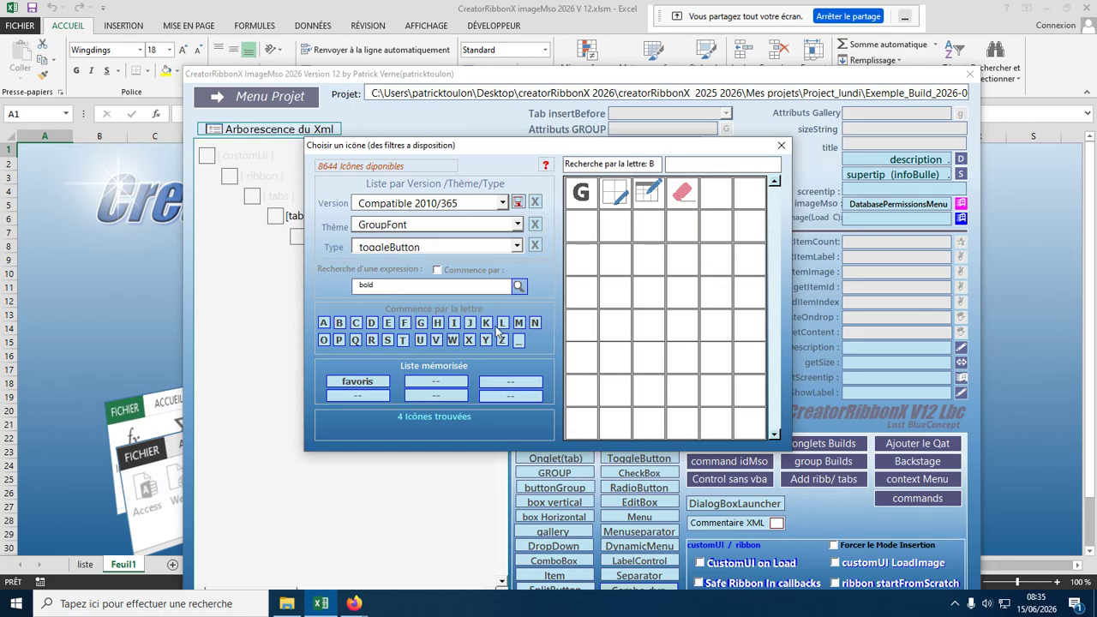
left_click(518, 288)
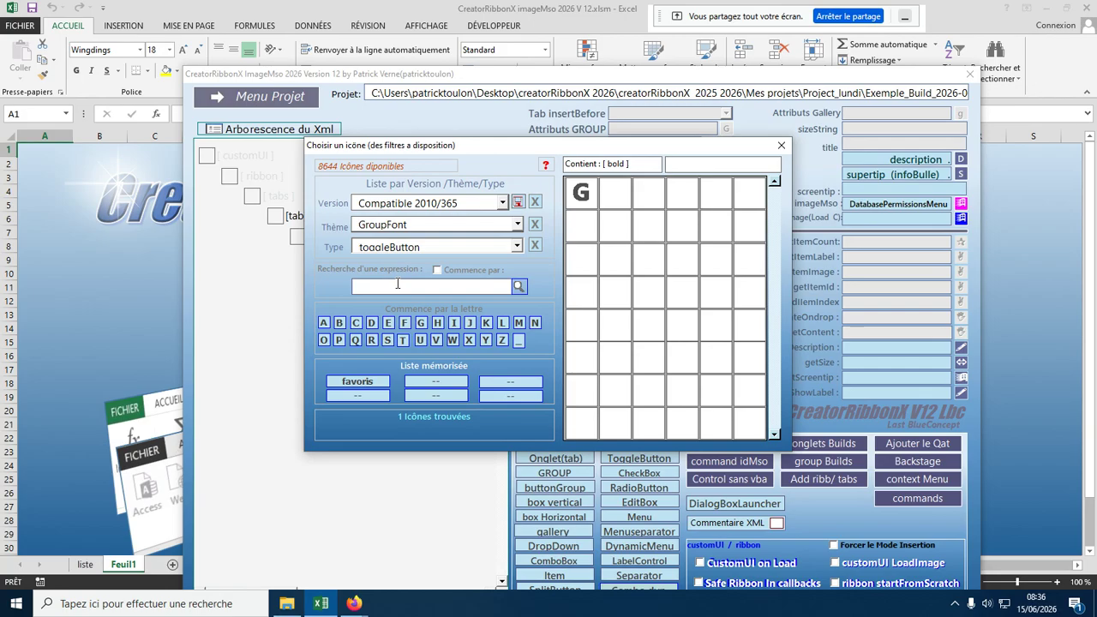
Look back through the Thème list up to its first entries and close it, keeping GroupFont selected
left_click(518, 226)
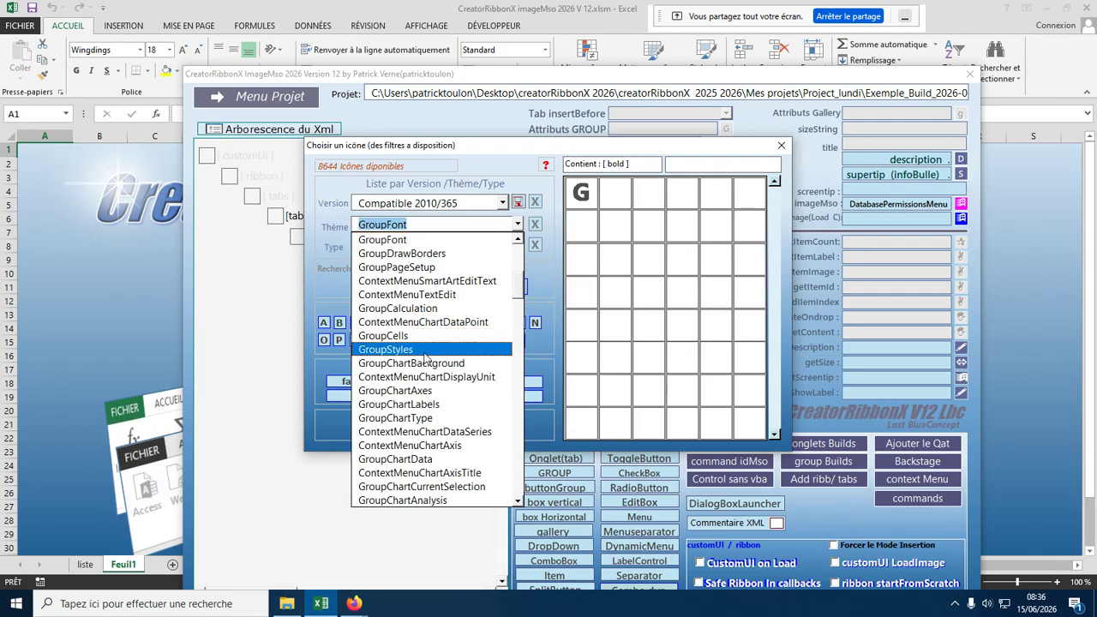
scroll(426, 359, "up", 1)
scroll(426, 359, "up", 3)
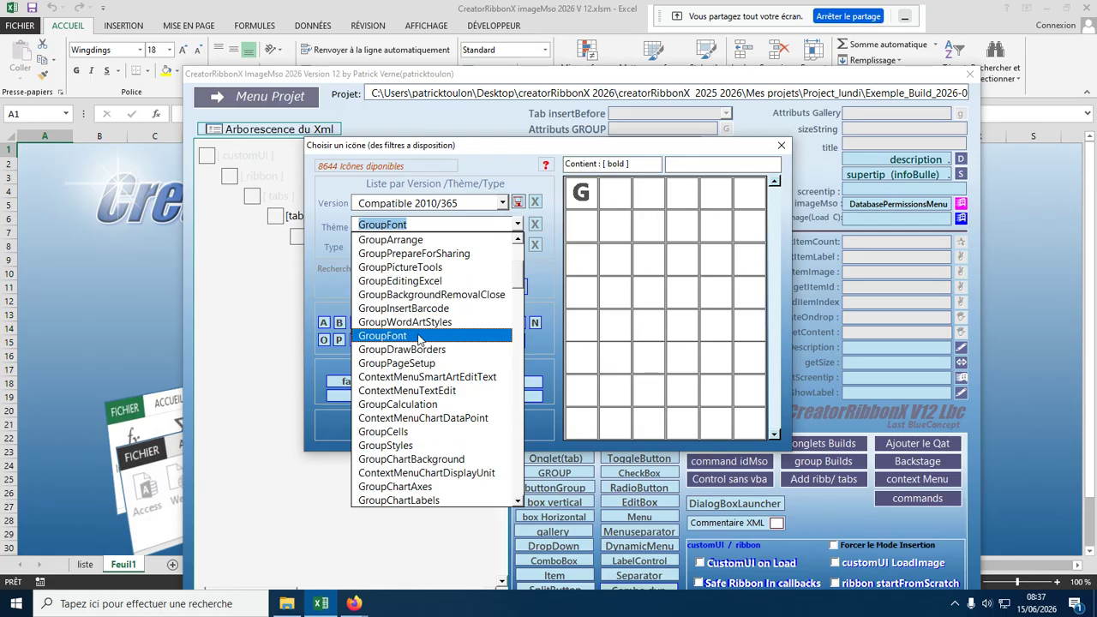
scroll(420, 340, "up", 1)
scroll(421, 341, "up", 3)
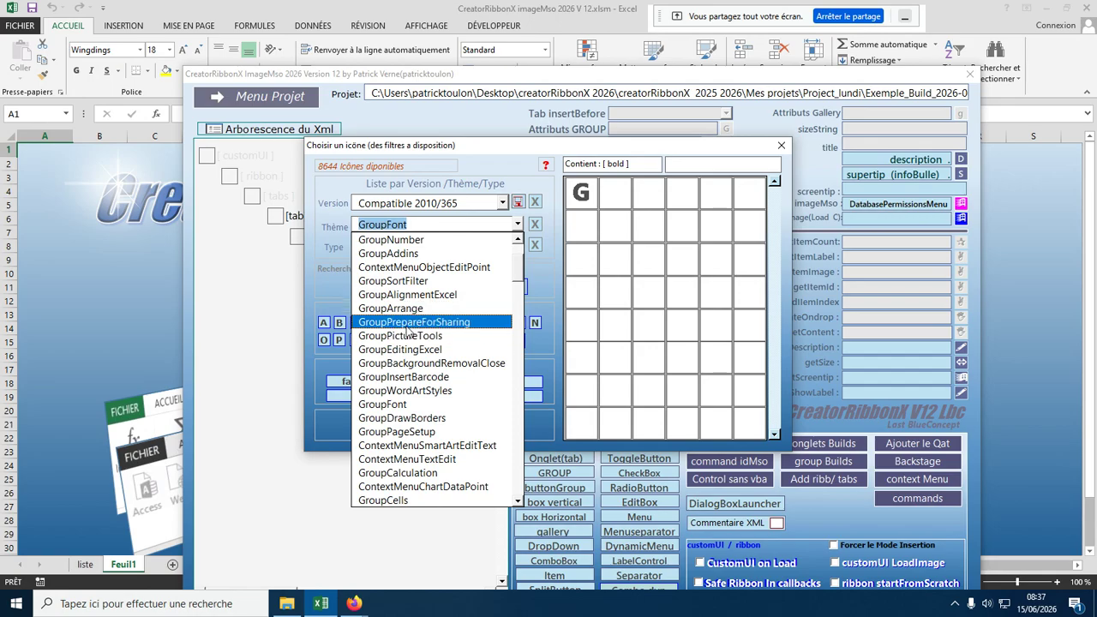
scroll(414, 347, "up", 1)
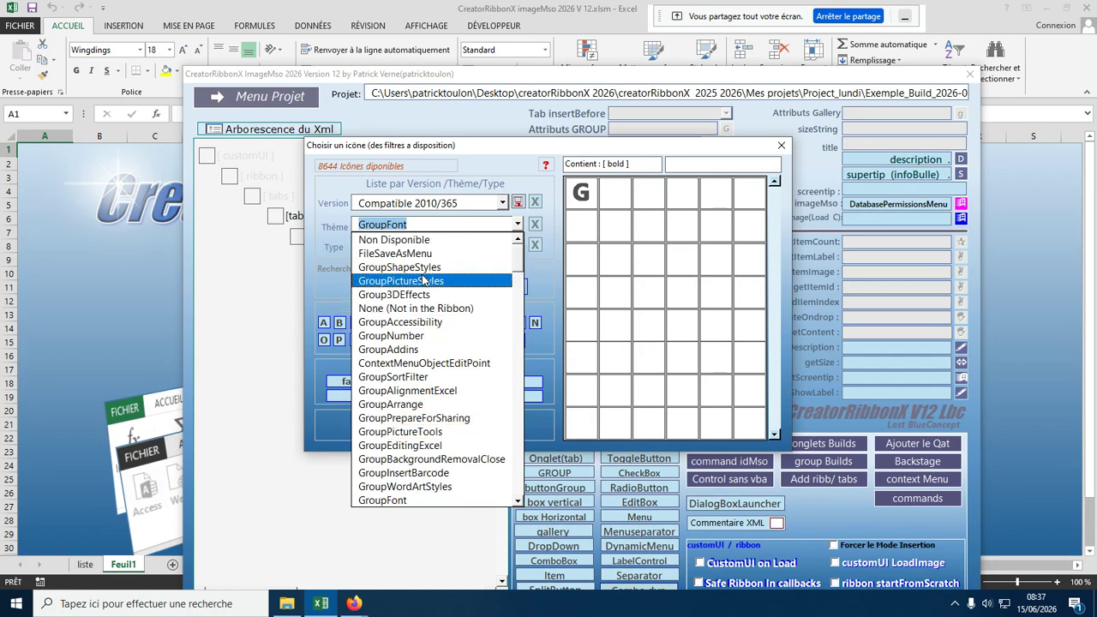
left_click(327, 293)
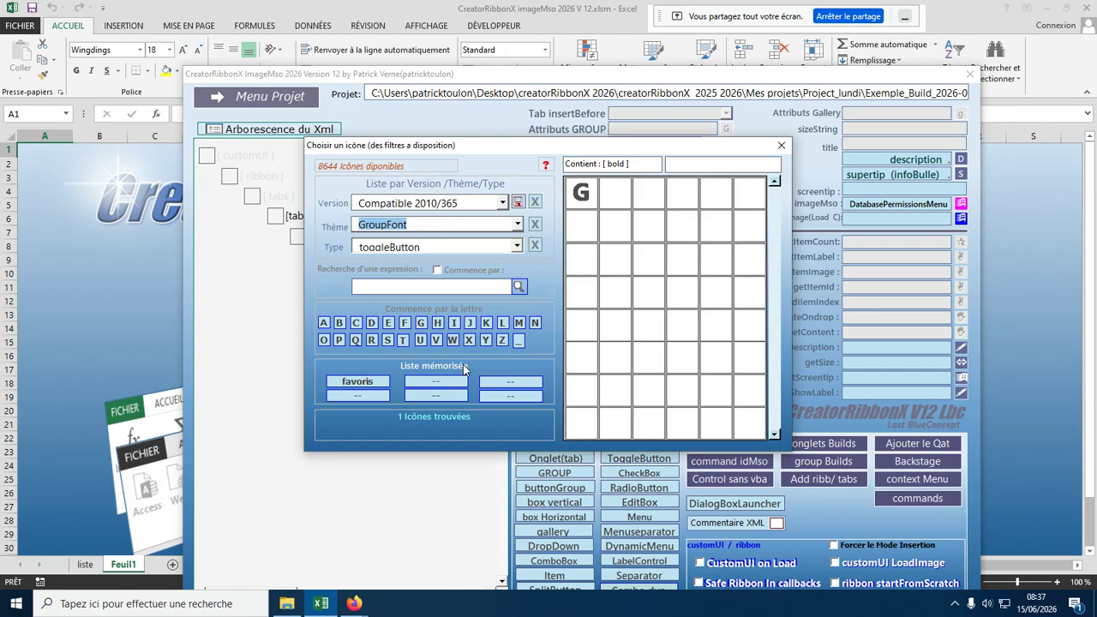
Clear the picker's Type, Thème and Version filters and list all icons starting with the letter G
left_click(537, 246)
left_click(534, 226)
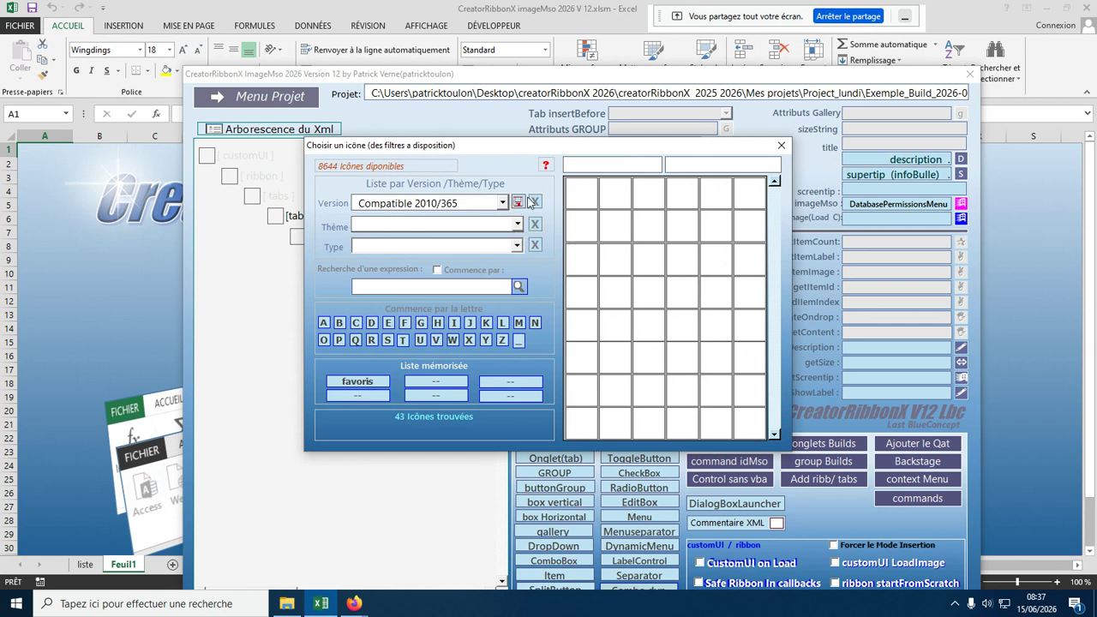
left_click(535, 201)
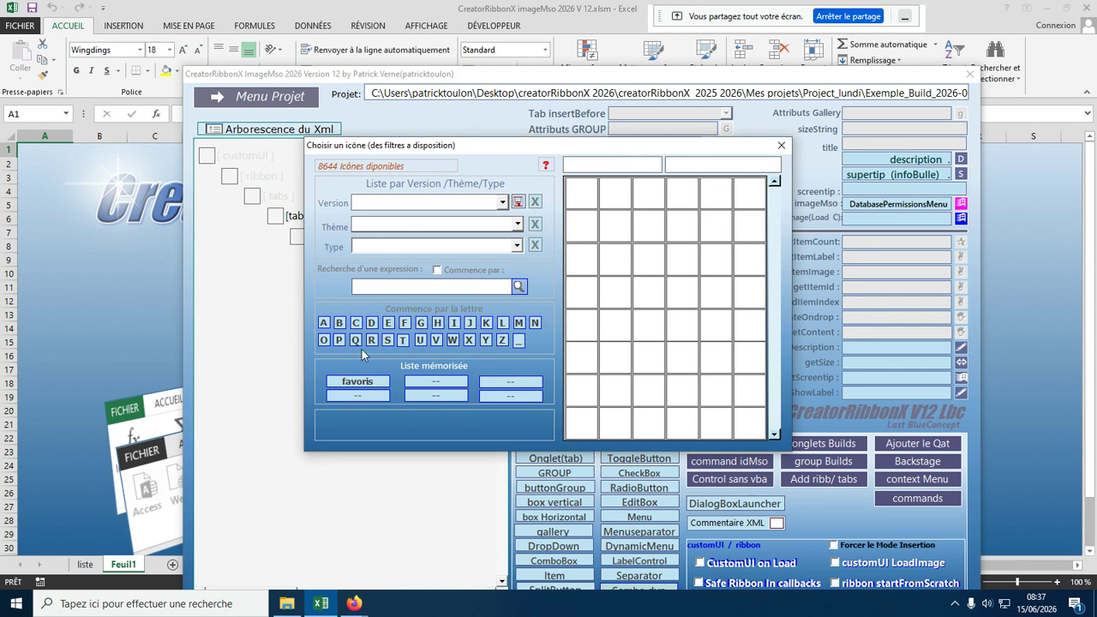
left_click(423, 323)
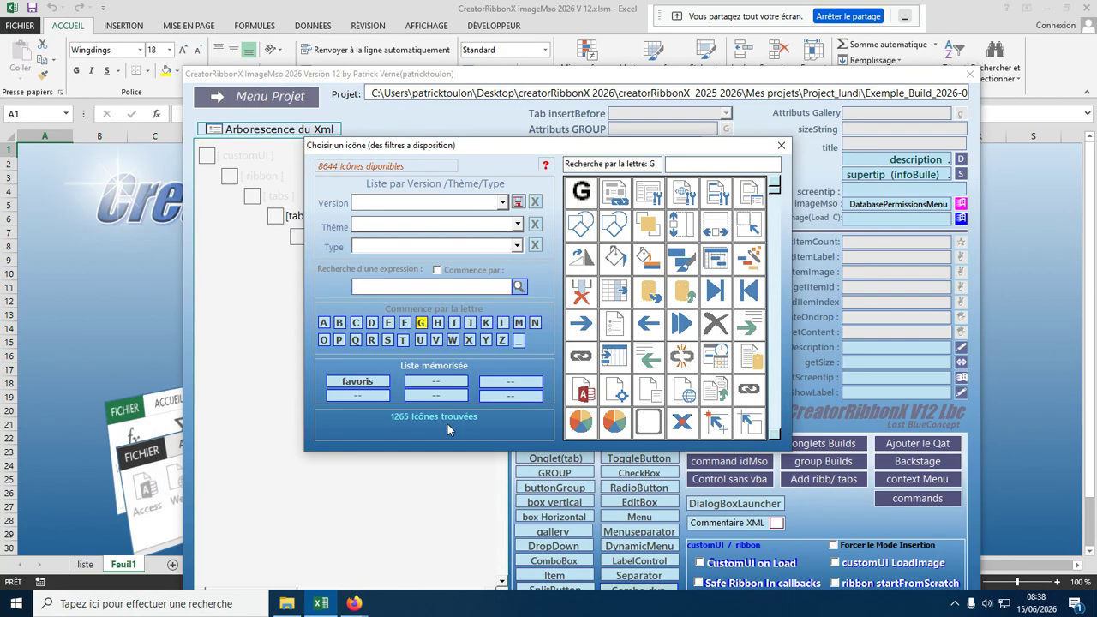
Set the version filter to Compatible 2010/365, list the icons starting with G again and browse through them
left_click(502, 203)
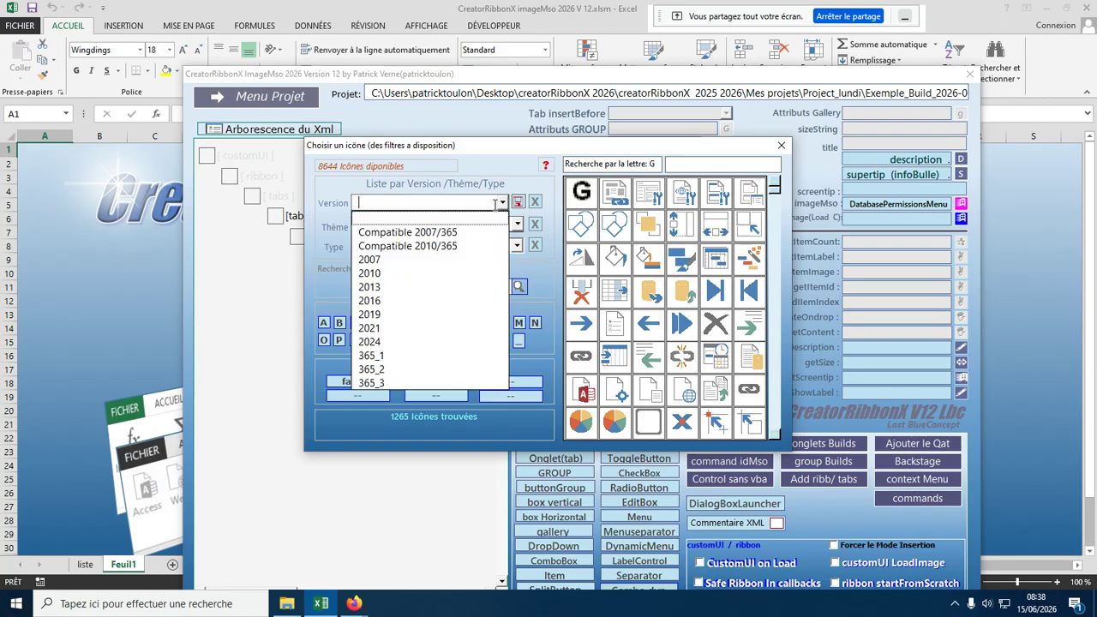
left_click(431, 248)
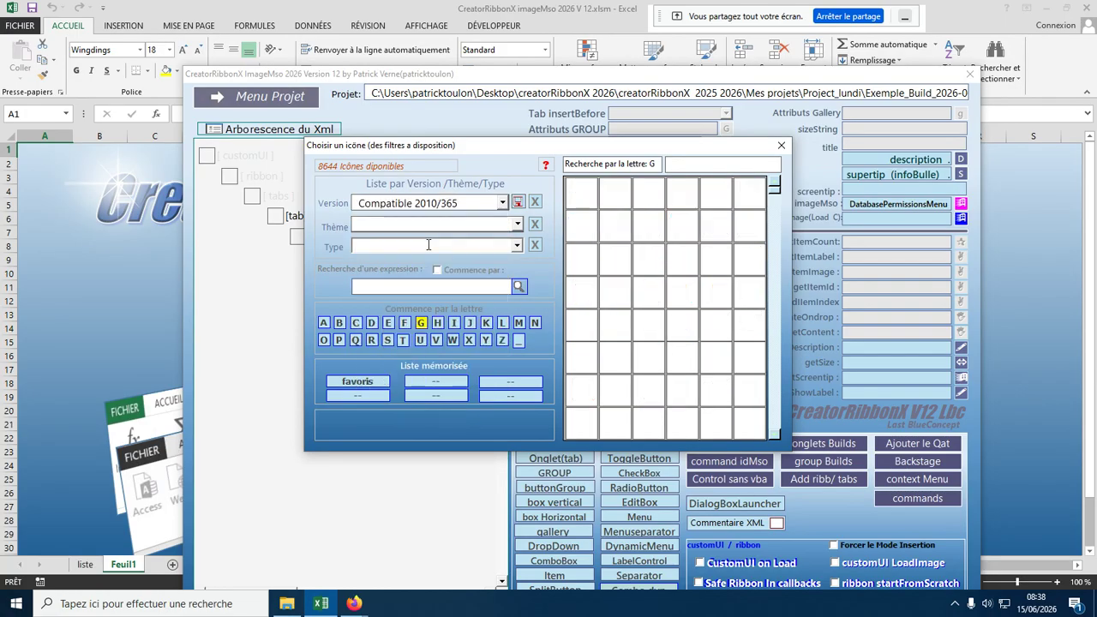
left_click(421, 324)
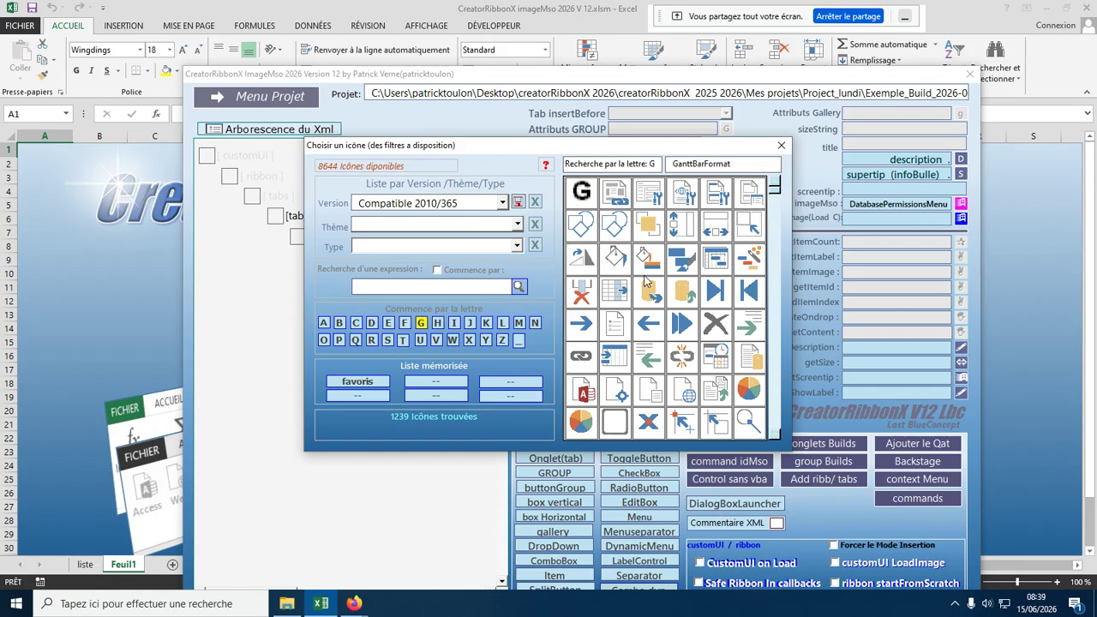
scroll(647, 283, "down", 5)
scroll(646, 283, "down", 6)
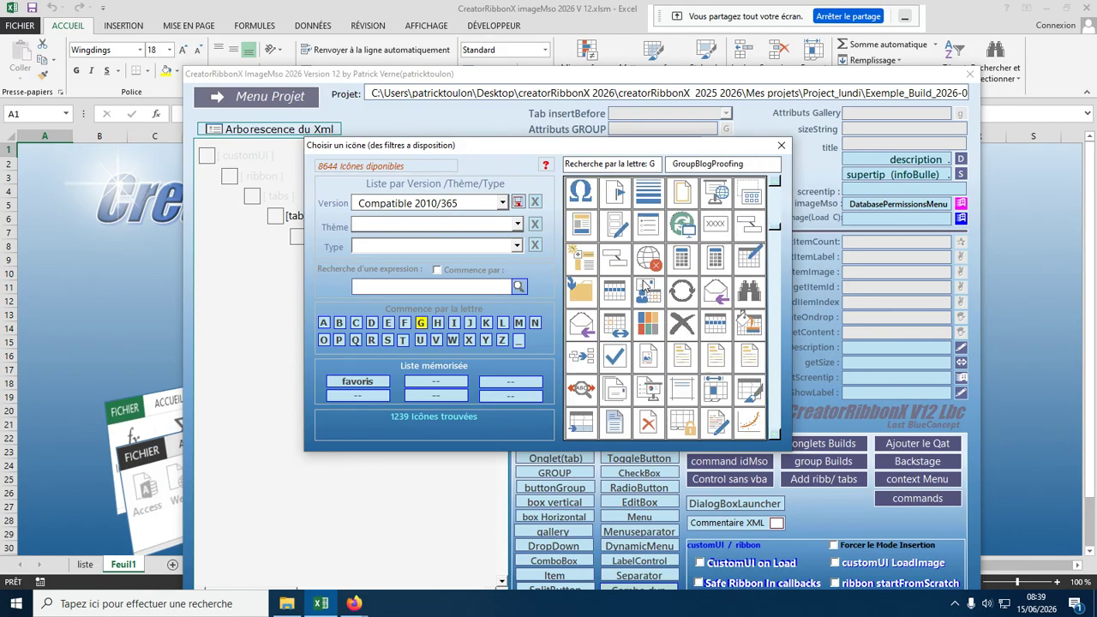
scroll(644, 289, "up", 2)
scroll(644, 292, "down", 6)
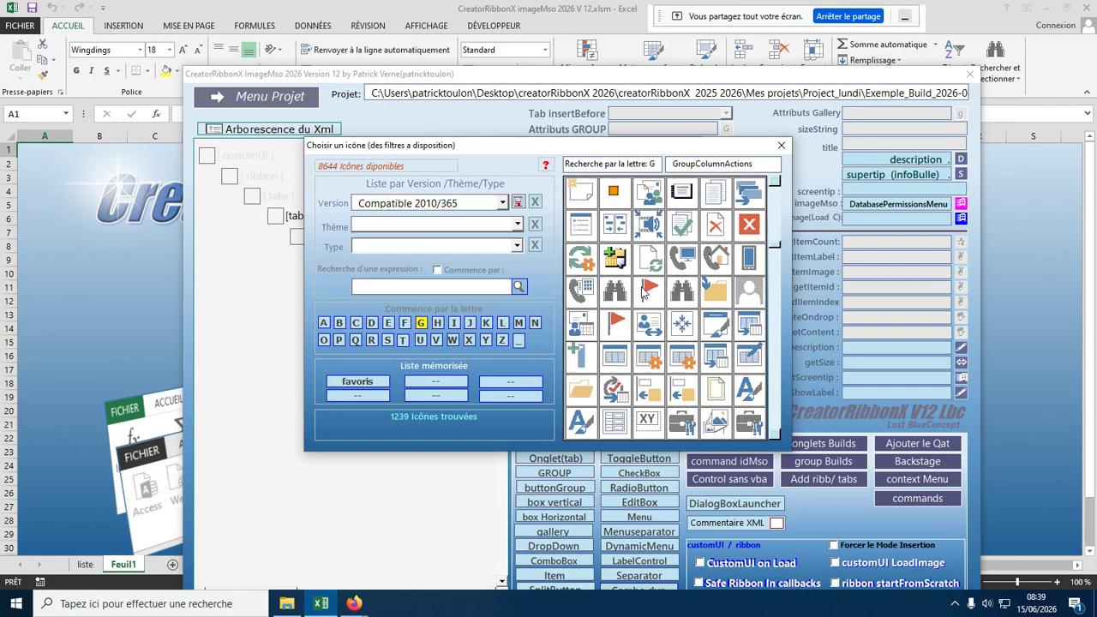
scroll(645, 293, "up", 7)
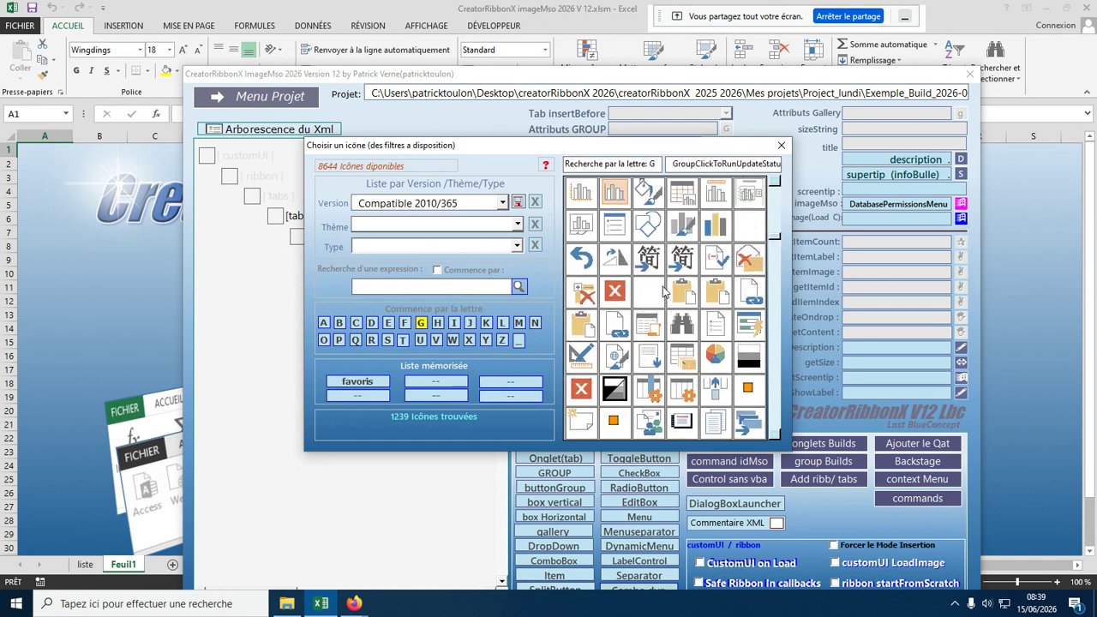
scroll(667, 296, "up", 1)
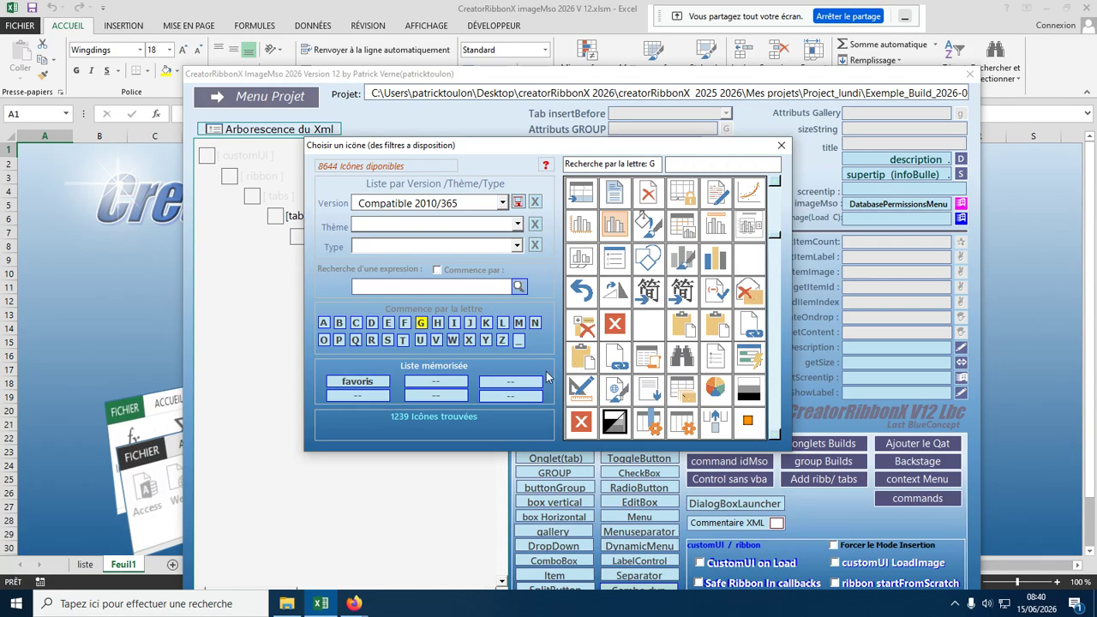
Show the memorised list favoris, reset its name to "--", and list the icons starting with G again
left_click(373, 384)
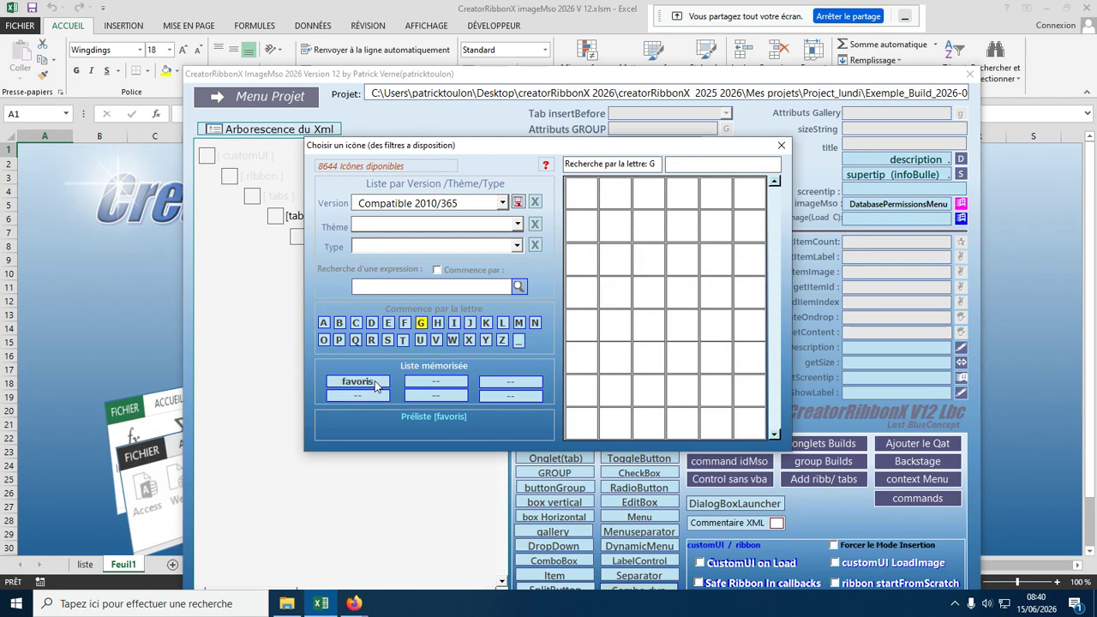
right_click(373, 384)
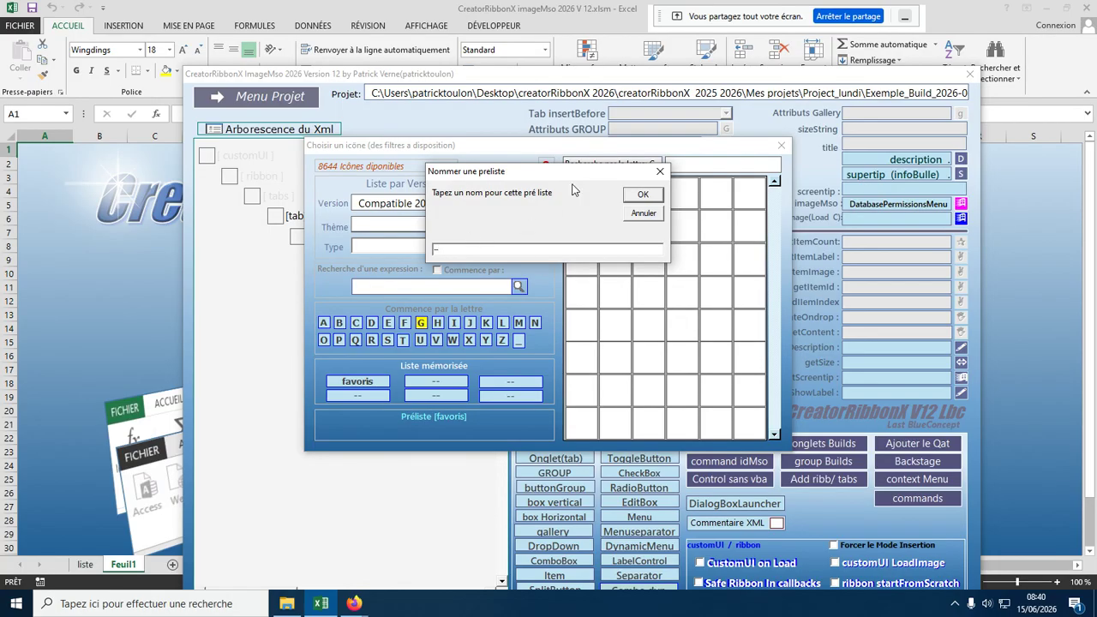
key("Return")
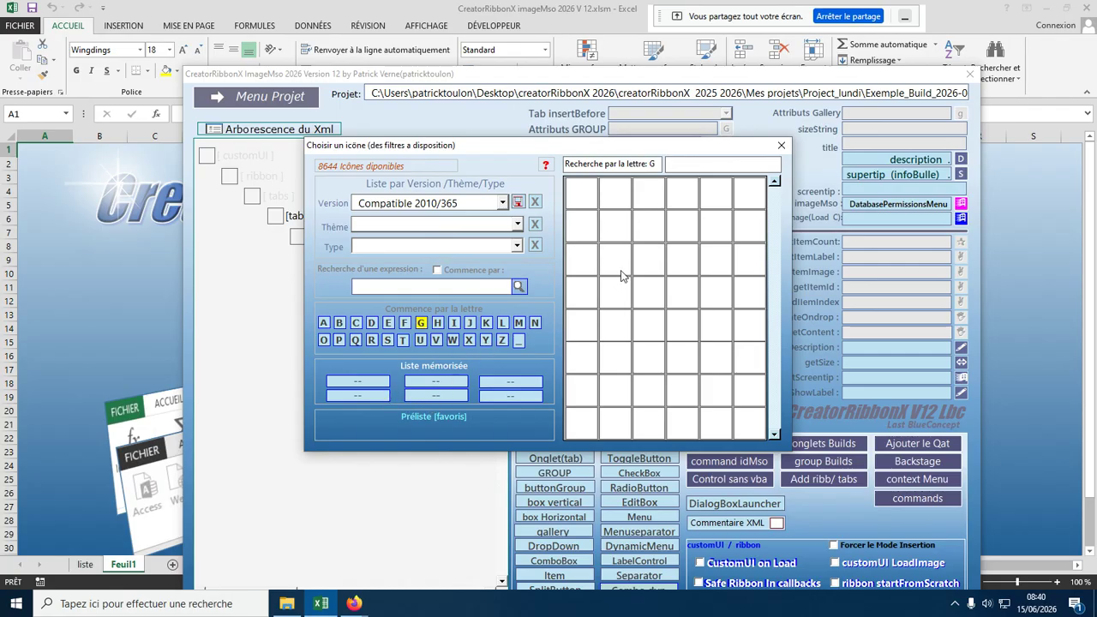
left_click(424, 324)
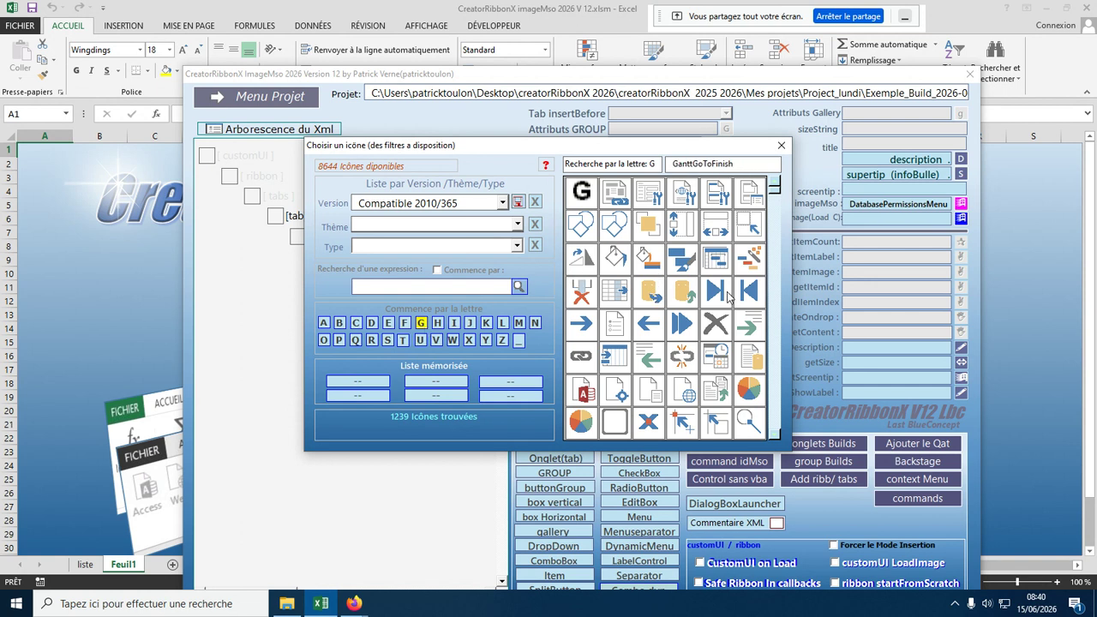
Try to copy the GanttBarFormat icon into the first memorised list while it is still unnamed
right_click(652, 297)
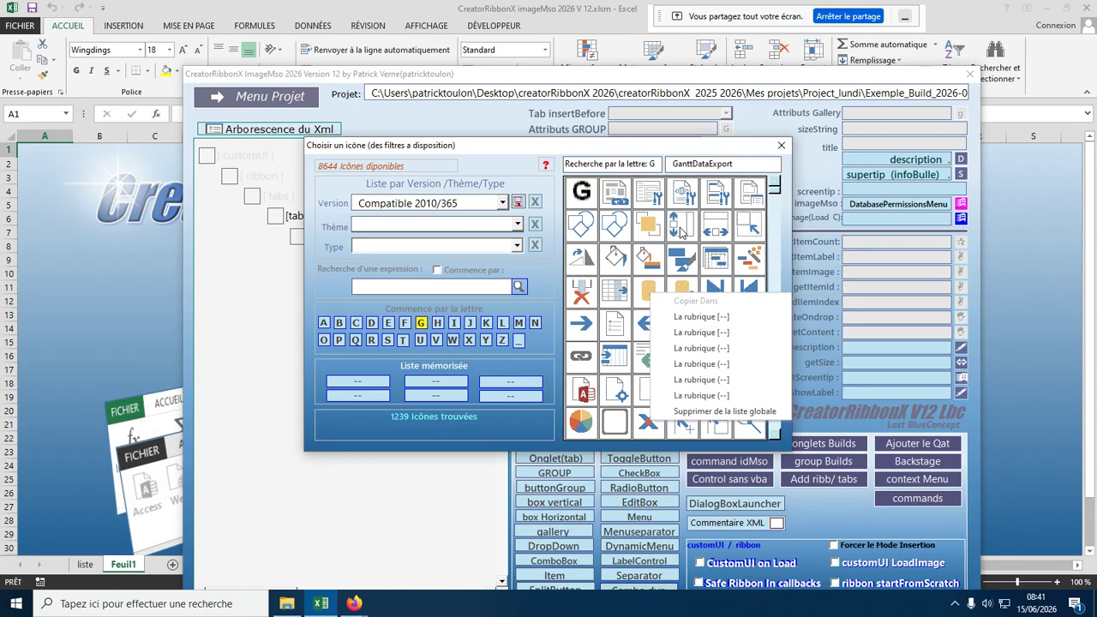
right_click(649, 261)
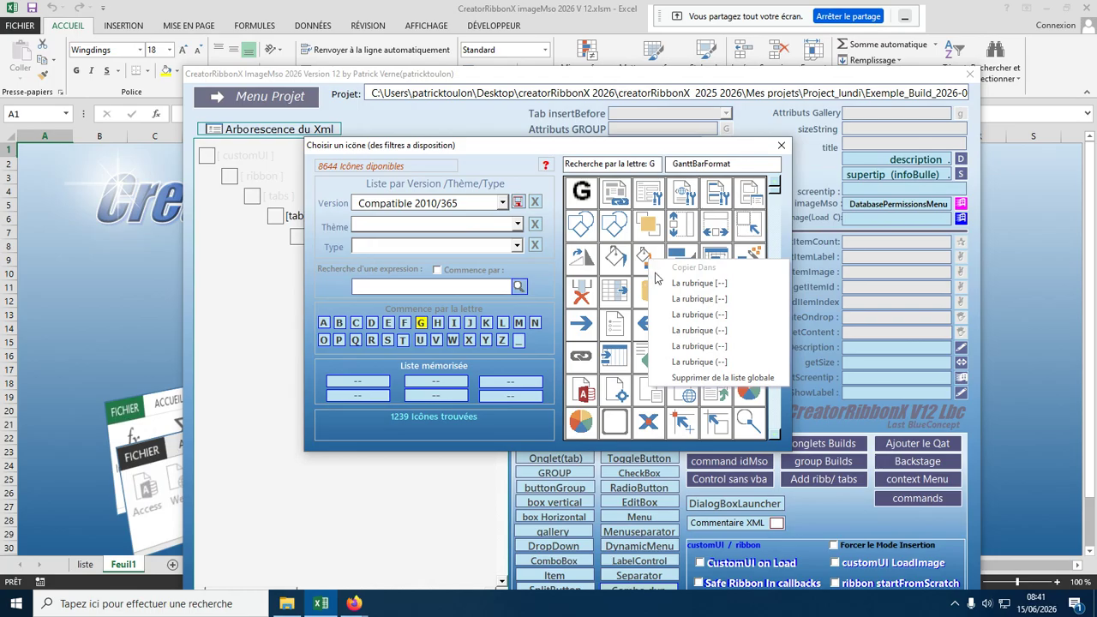
left_click(703, 285)
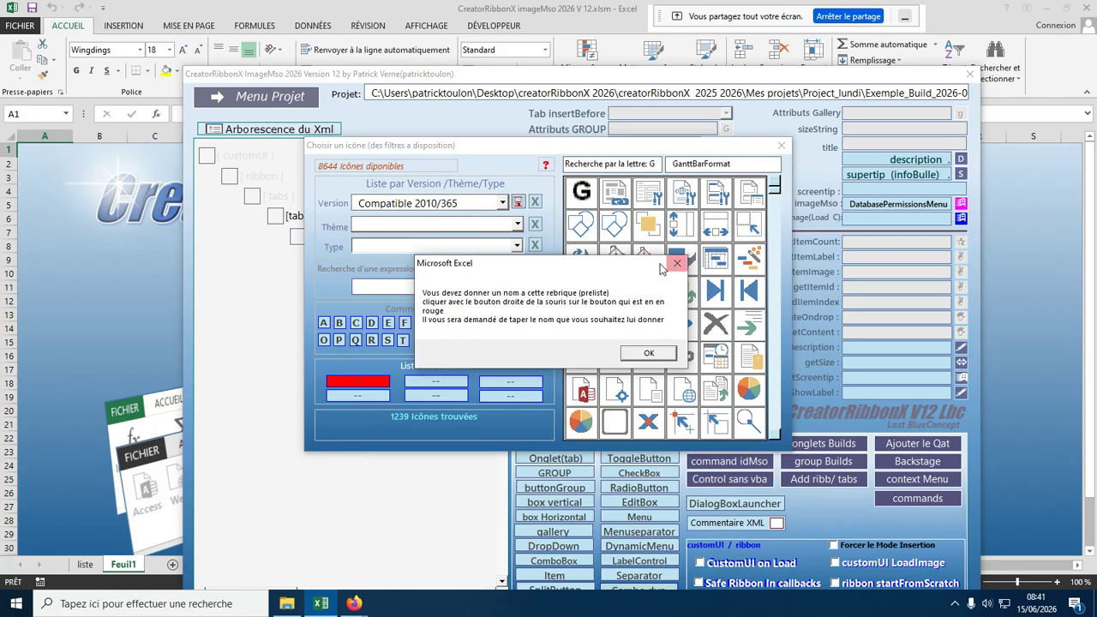
left_click(648, 354)
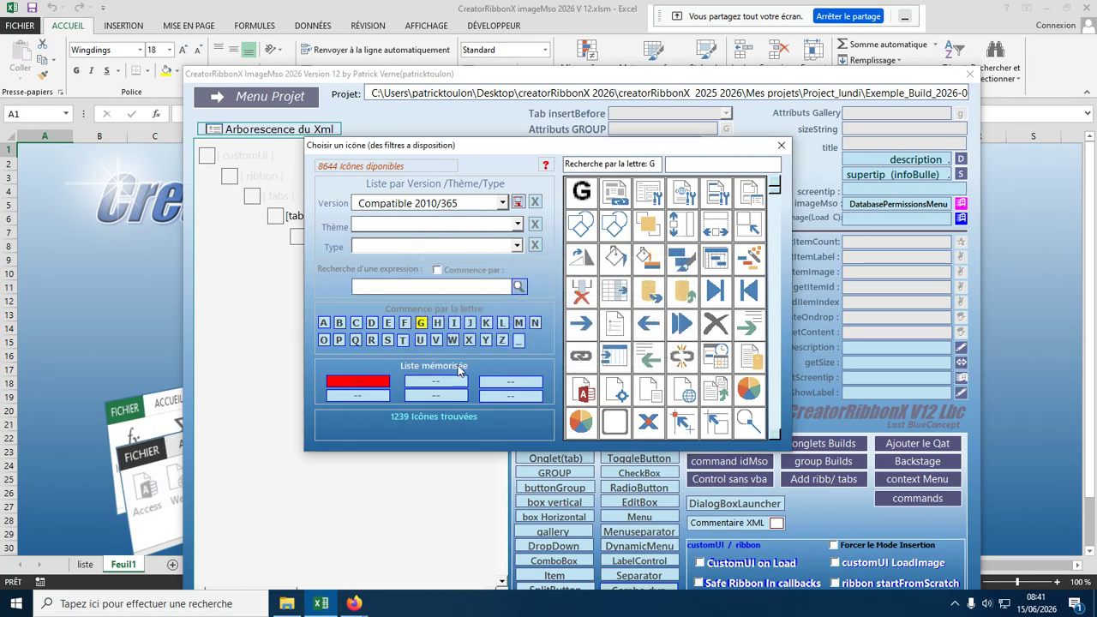
Name the first memorised list, marked in red, "Favoris"
left_click(369, 382)
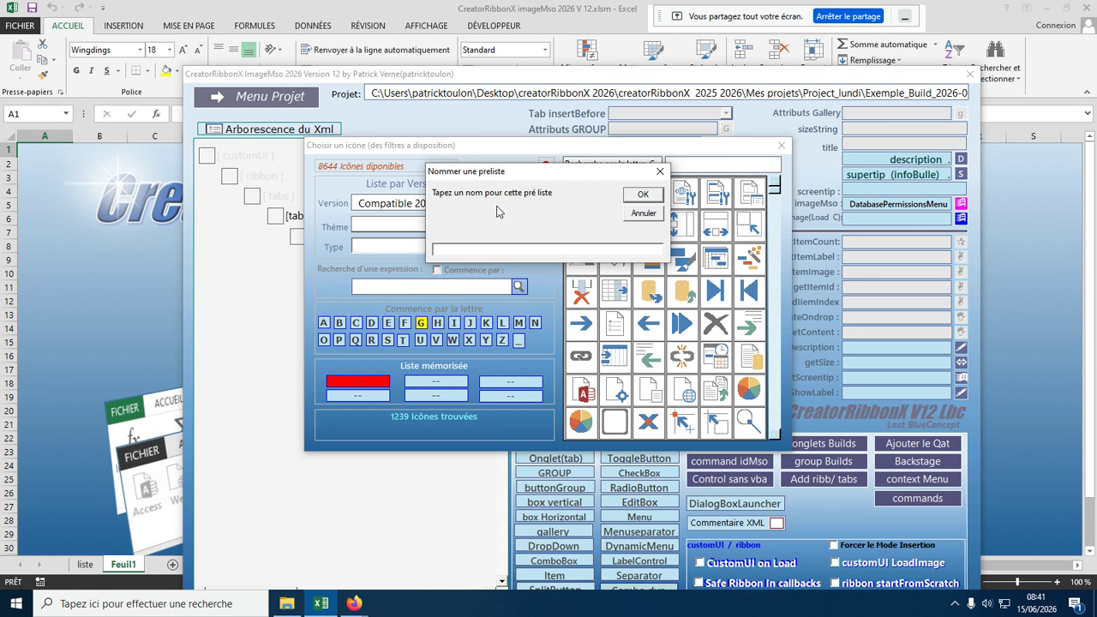
type("Favoris")
left_click(643, 197)
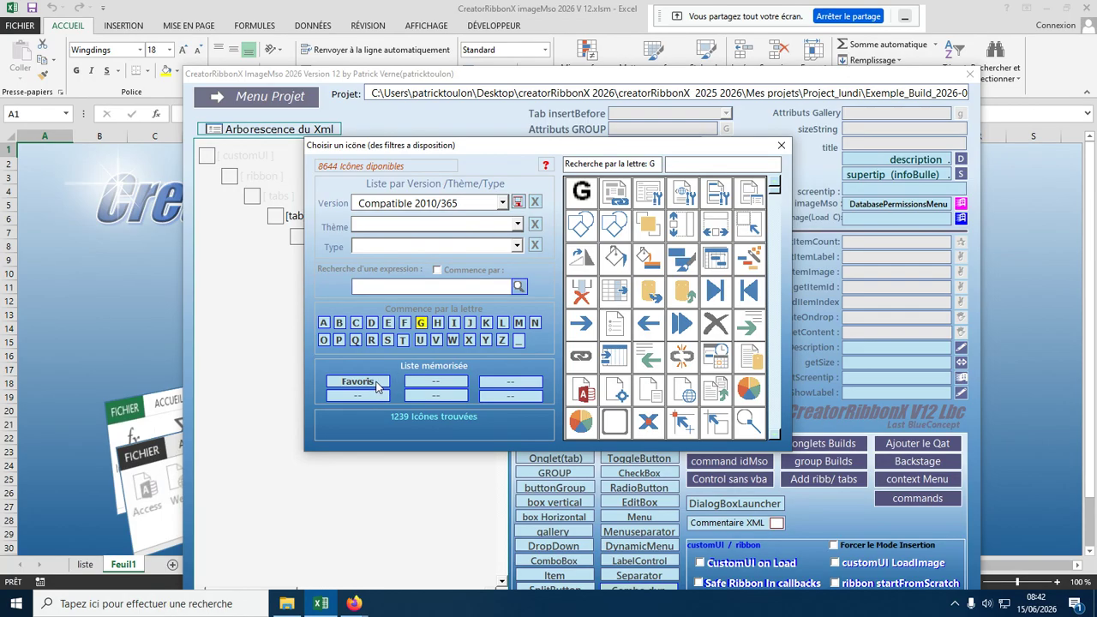
Copy the GanttBarFormat icon, the paint-bucket icon beside it and the GlowColorMoreColorsDialog icon into the Favoris list
right_click(649, 261)
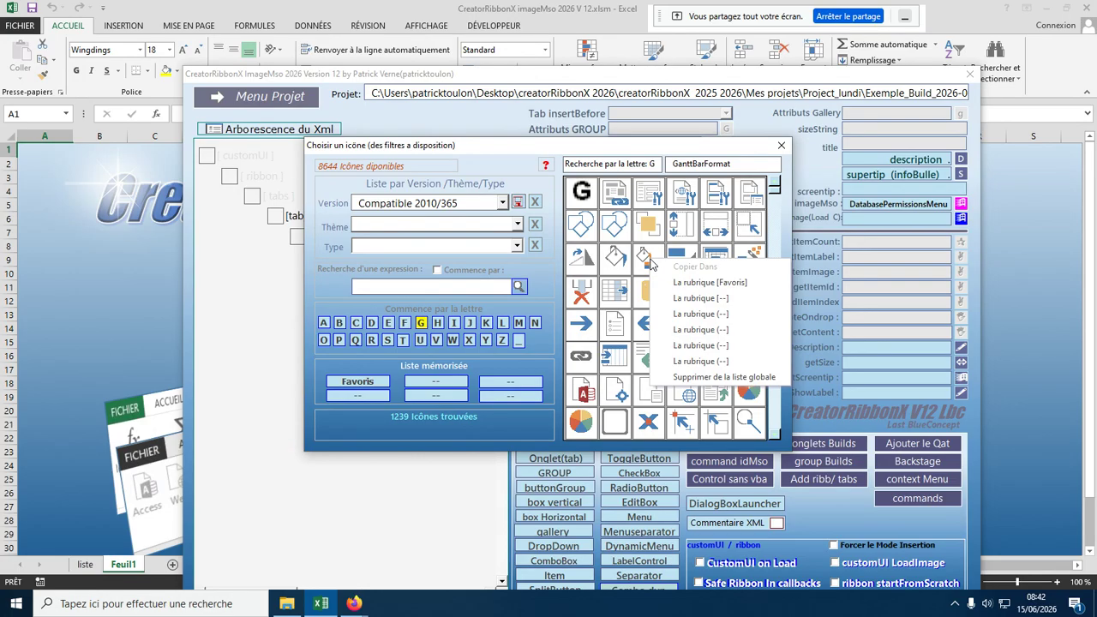
left_click(709, 284)
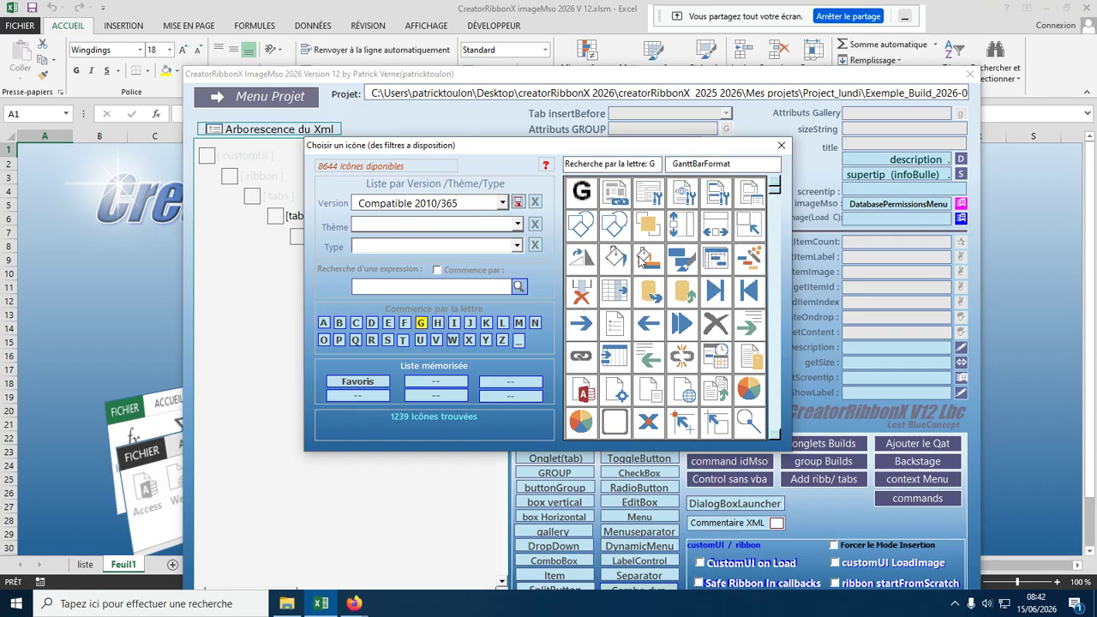
right_click(617, 267)
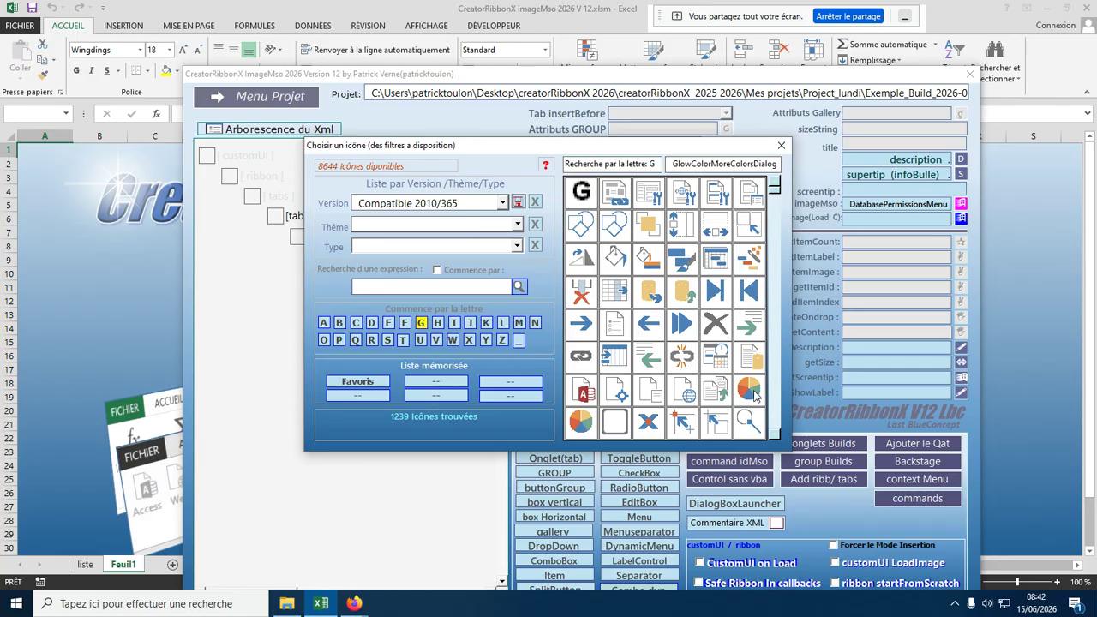
right_click(754, 395)
left_click(796, 418)
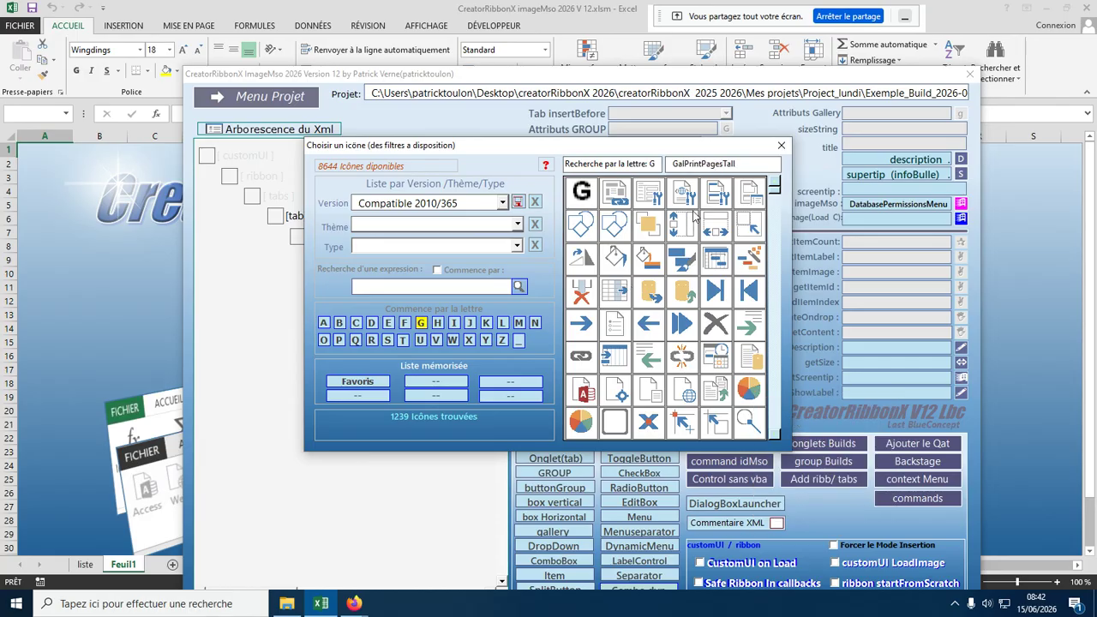
Close the icon picker, reopen it for the imageMso of button texte1, and display the Favoris list
left_click(783, 146)
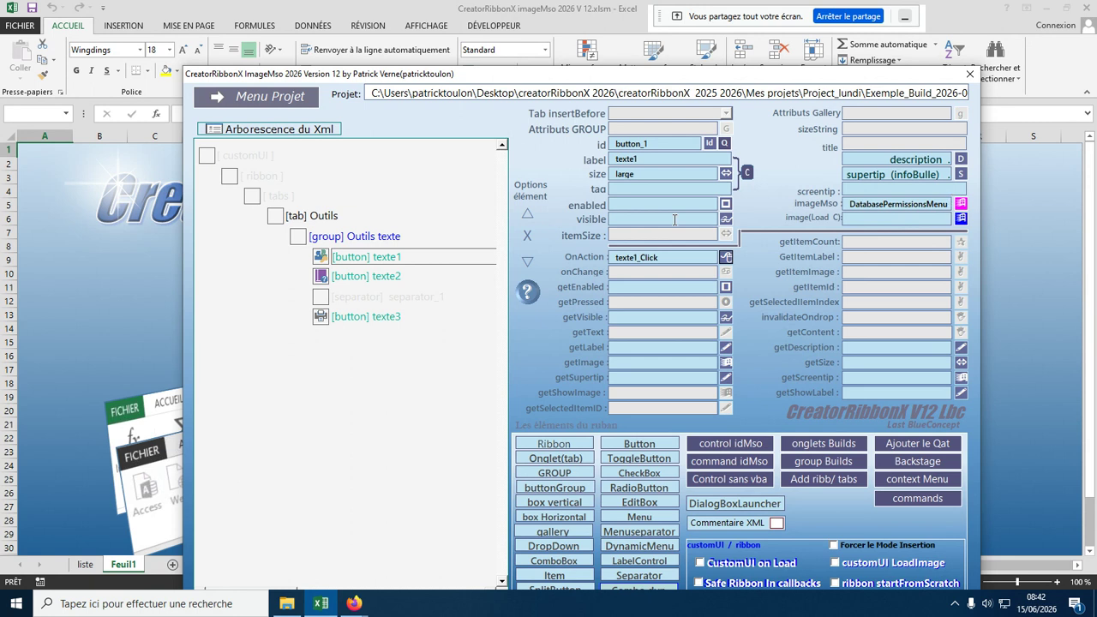
left_click(962, 204)
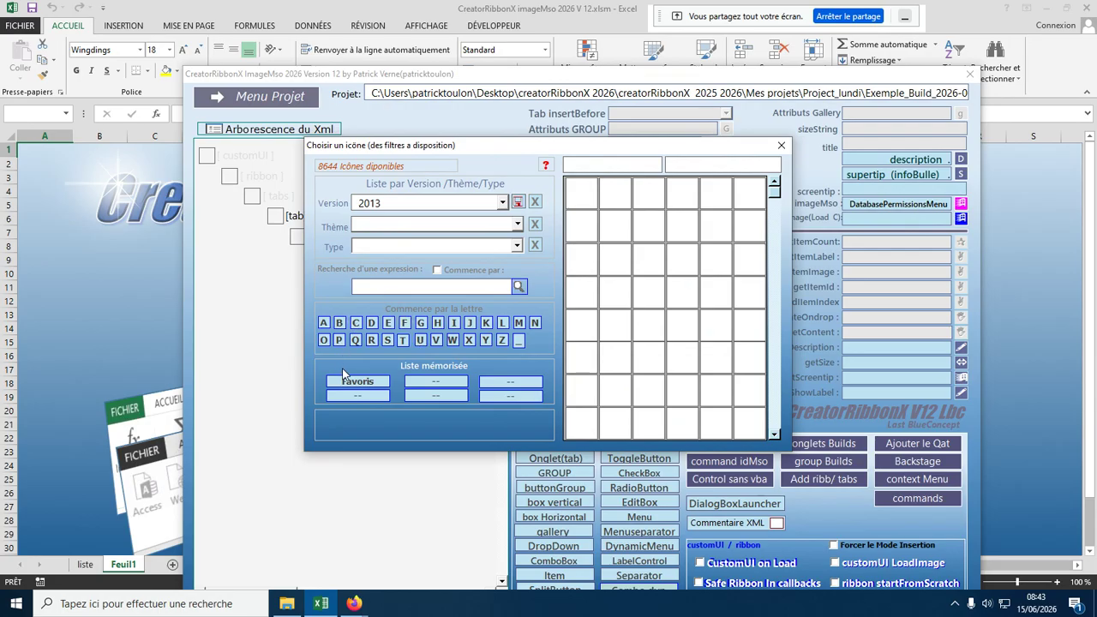
left_click(354, 382)
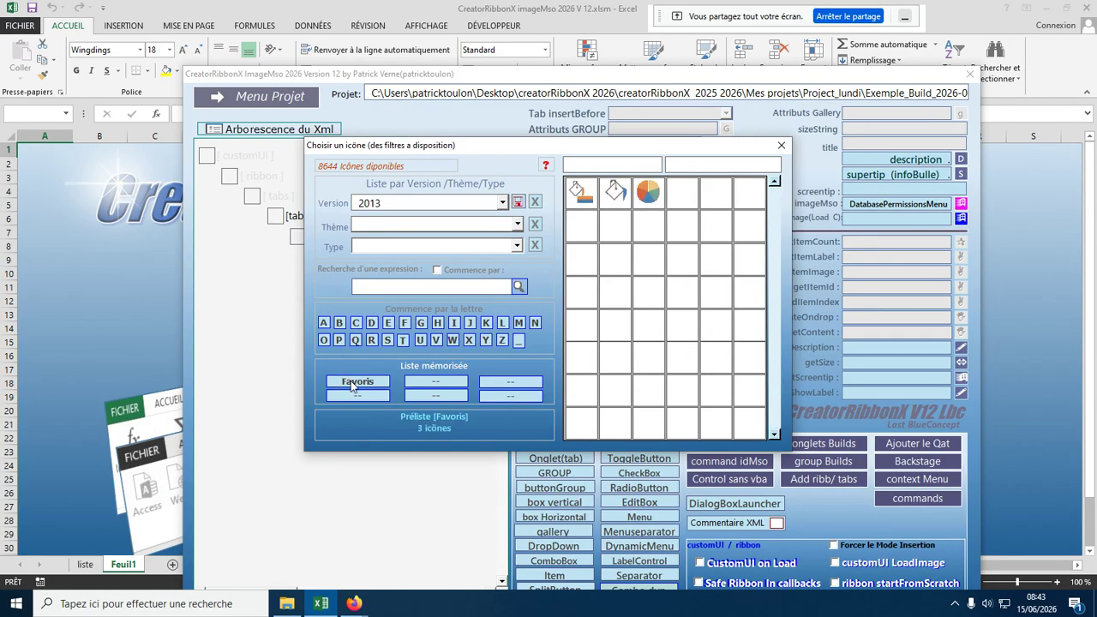